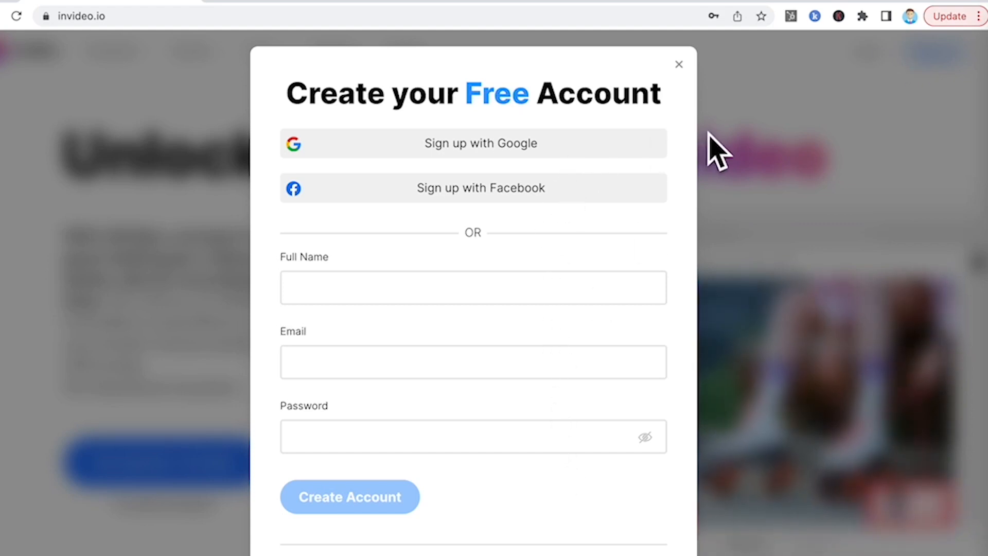
Log in to the existing account instead of signing up, and open the Templates workflow
{"action": "left_click", "coordinate": [678, 65]}
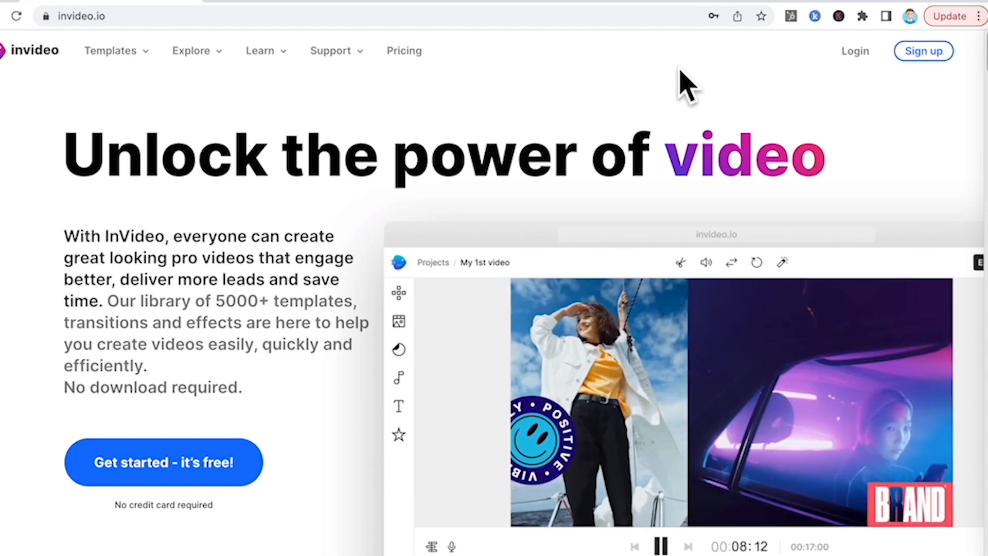
{"action": "left_click", "coordinate": [854, 51]}
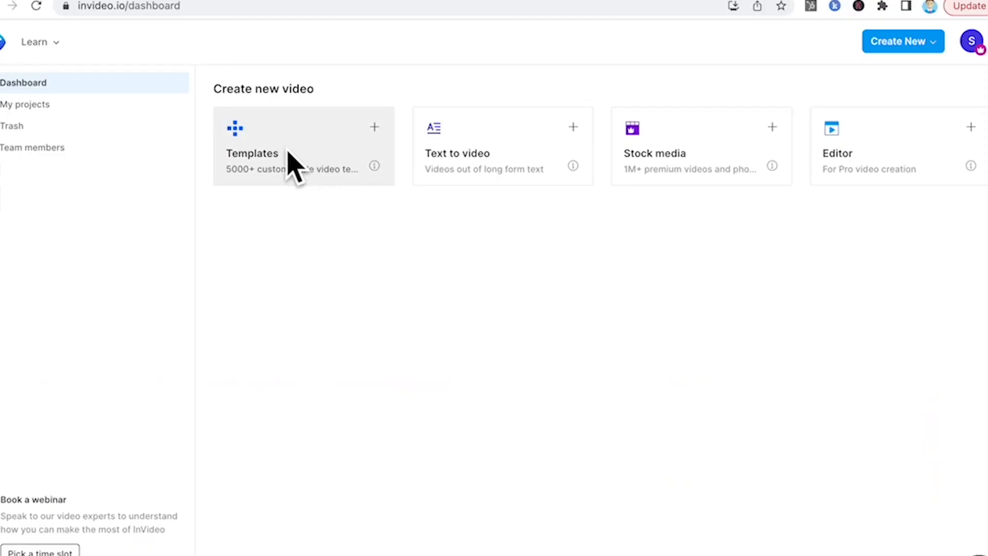
{"action": "left_click", "coordinate": [278, 175]}
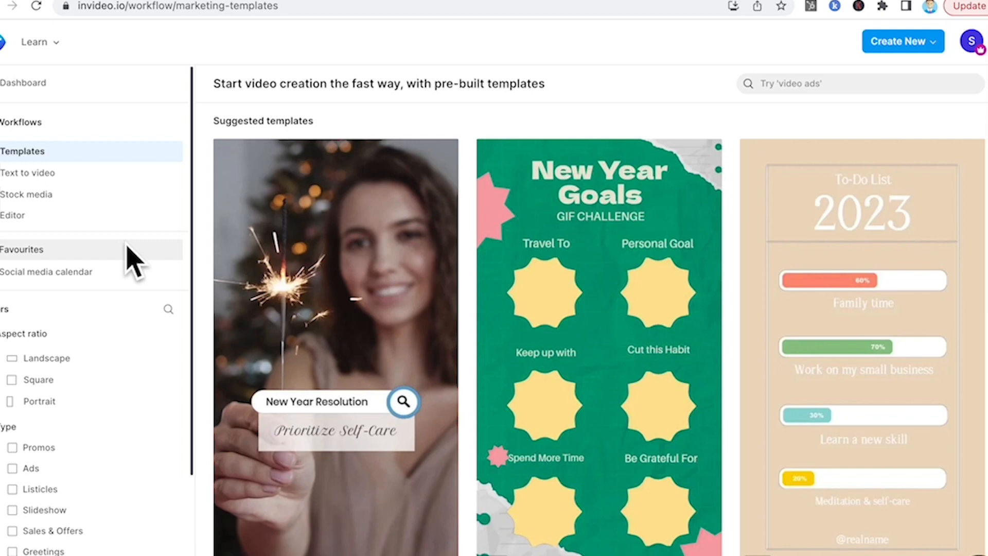
Search the pre-built templates for "shopping"
{"action": "left_click", "coordinate": [859, 84]}
{"action": "type", "text": "sh"}
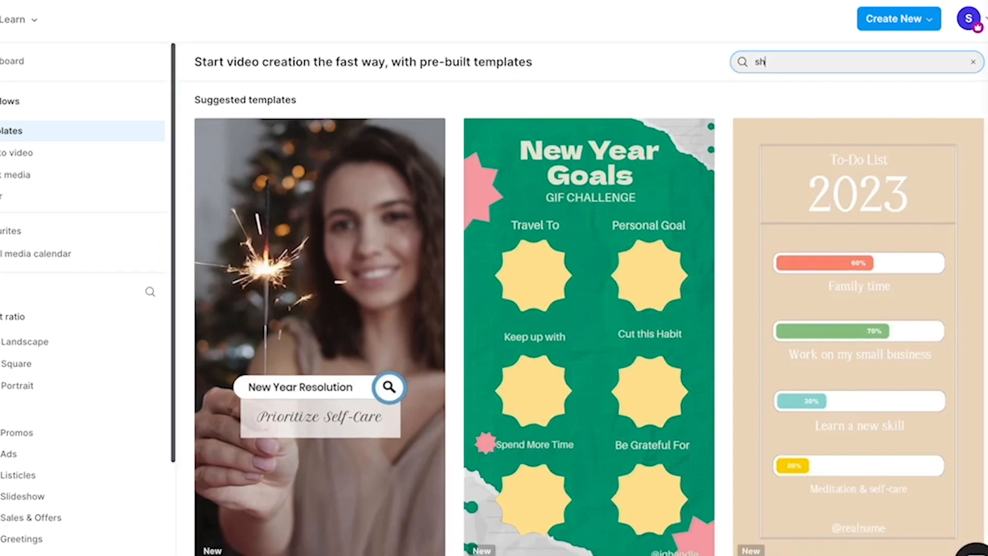
{"action": "type", "text": "opping"}
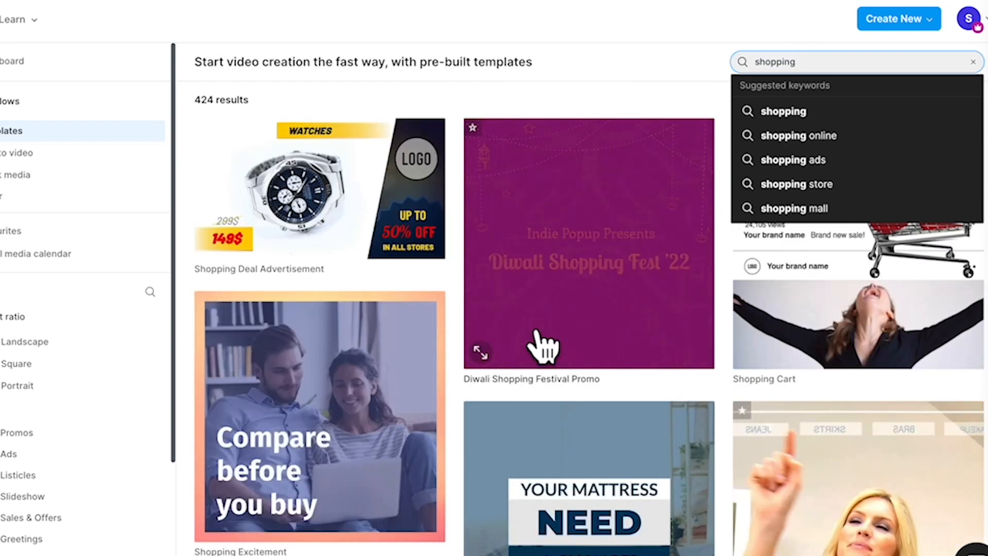
Browse the shopping templates and open the Fancy Rings template that shows a diamond ring under CHECK OUT
{"action": "scroll", "coordinate": [540, 341], "scroll_direction": "down", "scroll_amount": 5}
{"action": "scroll", "coordinate": [540, 342], "scroll_direction": "down", "scroll_amount": 7}
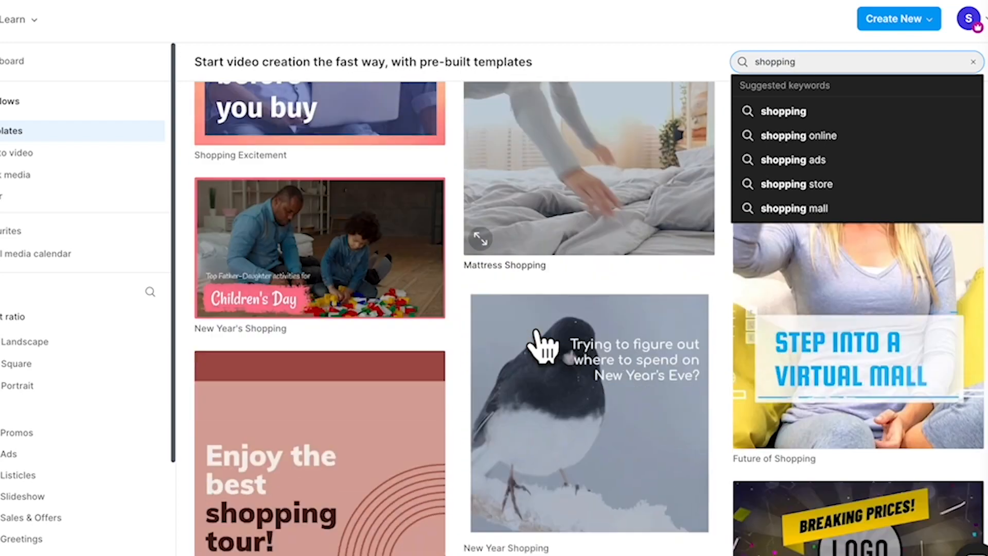
{"action": "scroll", "coordinate": [540, 341], "scroll_direction": "down", "scroll_amount": 12}
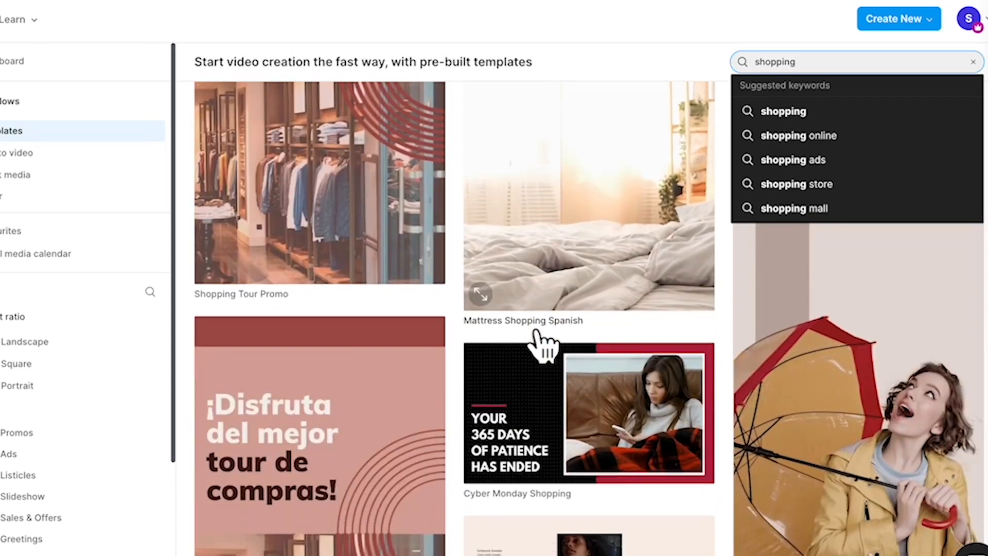
{"action": "scroll", "coordinate": [540, 342], "scroll_direction": "down", "scroll_amount": 8}
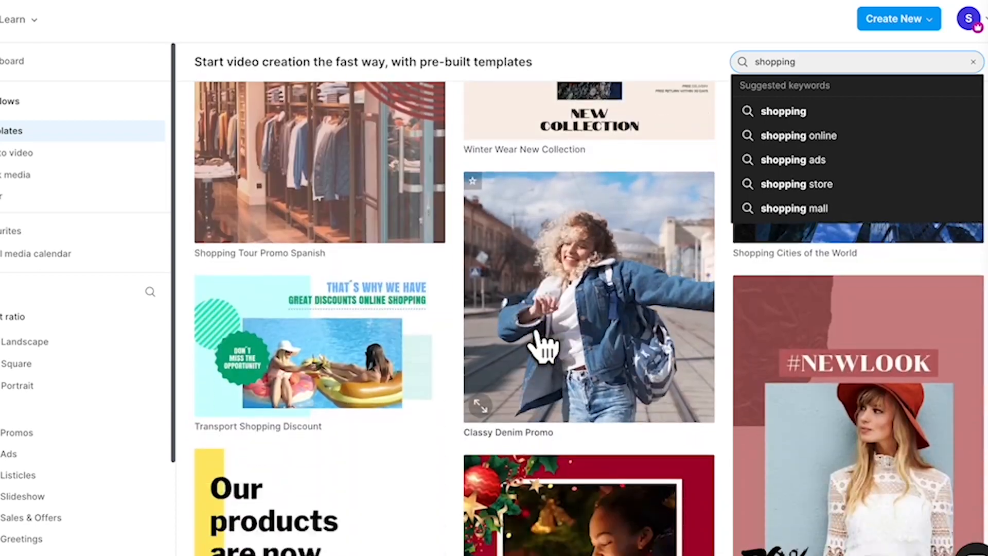
{"action": "scroll", "coordinate": [541, 342], "scroll_direction": "down", "scroll_amount": 2}
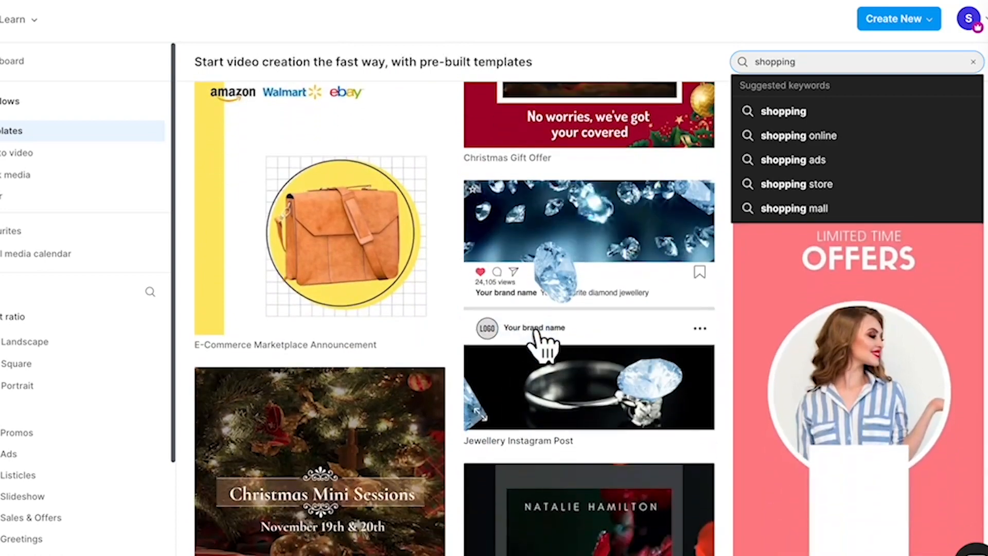
{"action": "scroll", "coordinate": [612, 422], "scroll_direction": "up", "scroll_amount": 3}
{"action": "scroll", "coordinate": [592, 432], "scroll_direction": "down", "scroll_amount": 6}
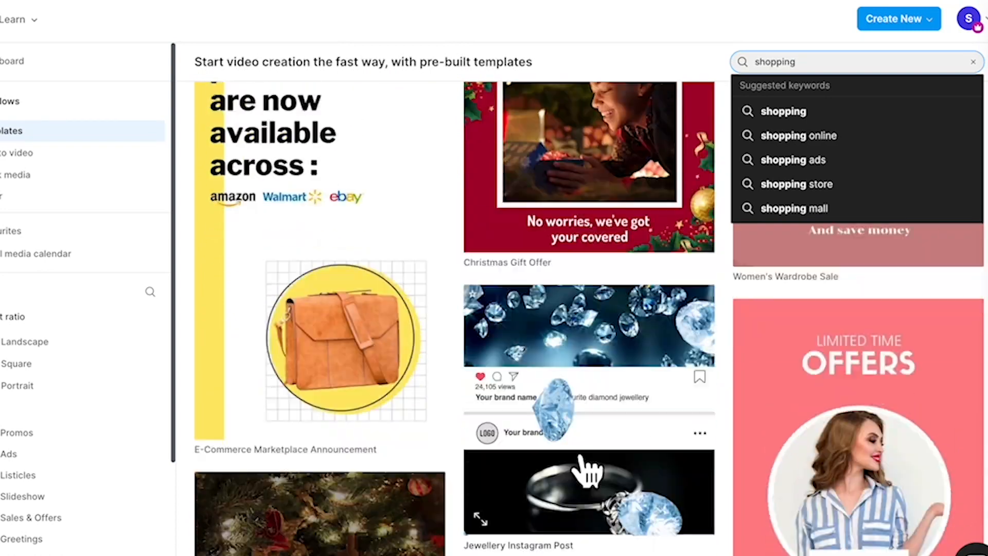
{"action": "scroll", "coordinate": [899, 459], "scroll_direction": "down", "scroll_amount": 12}
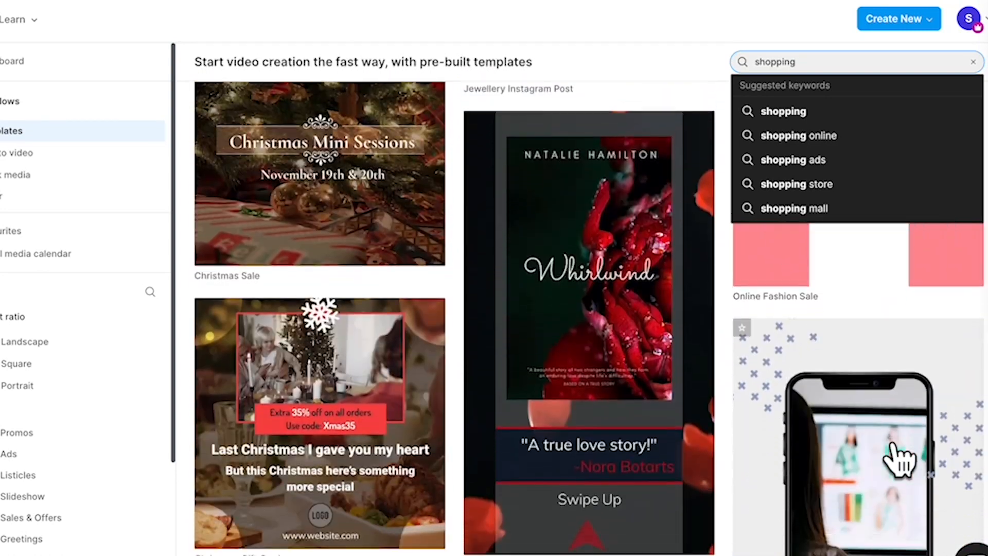
{"action": "scroll", "coordinate": [899, 460], "scroll_direction": "down", "scroll_amount": 1}
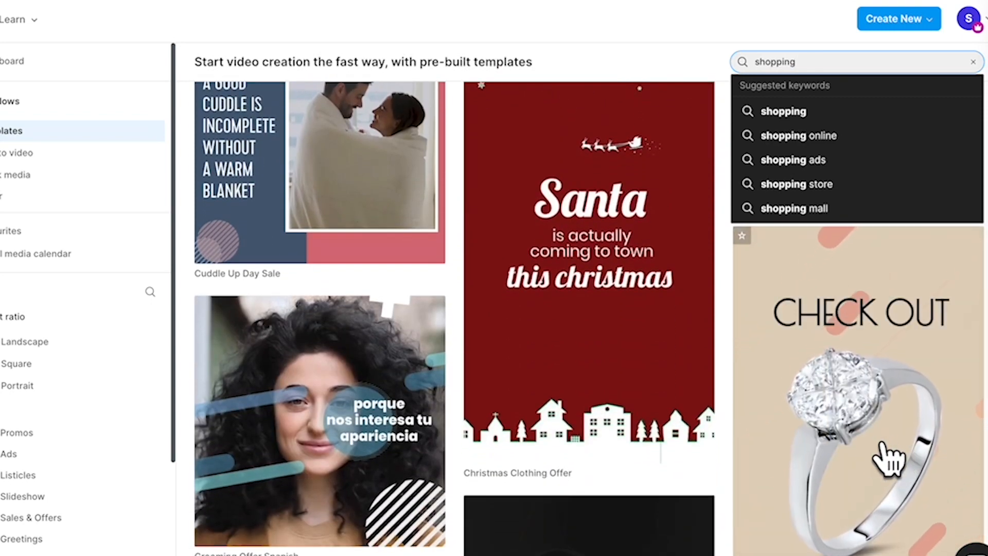
{"action": "left_click", "coordinate": [869, 461]}
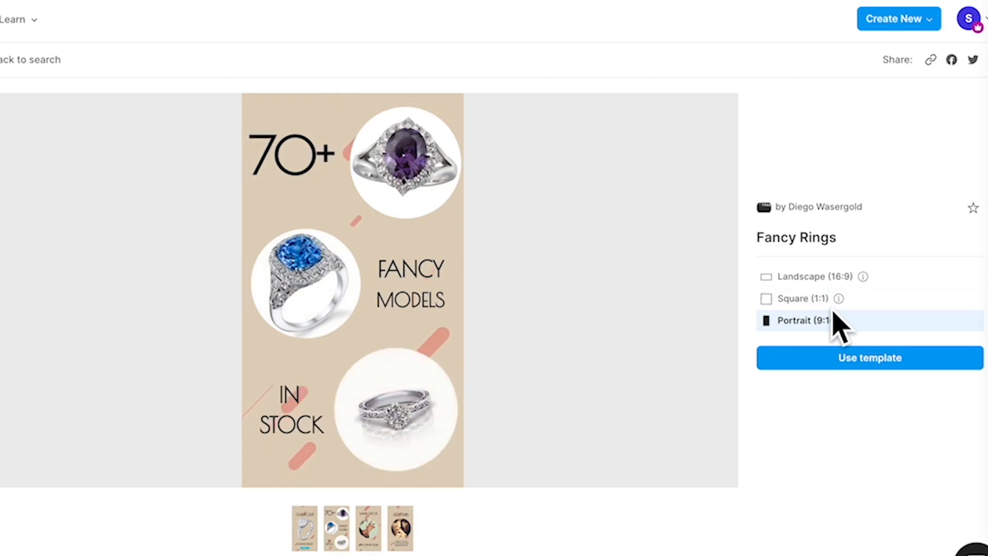
Pause the Fancy Rings preview and choose the Landscape (16:9) format for the template
{"action": "mouse_move", "coordinate": [345, 459]}
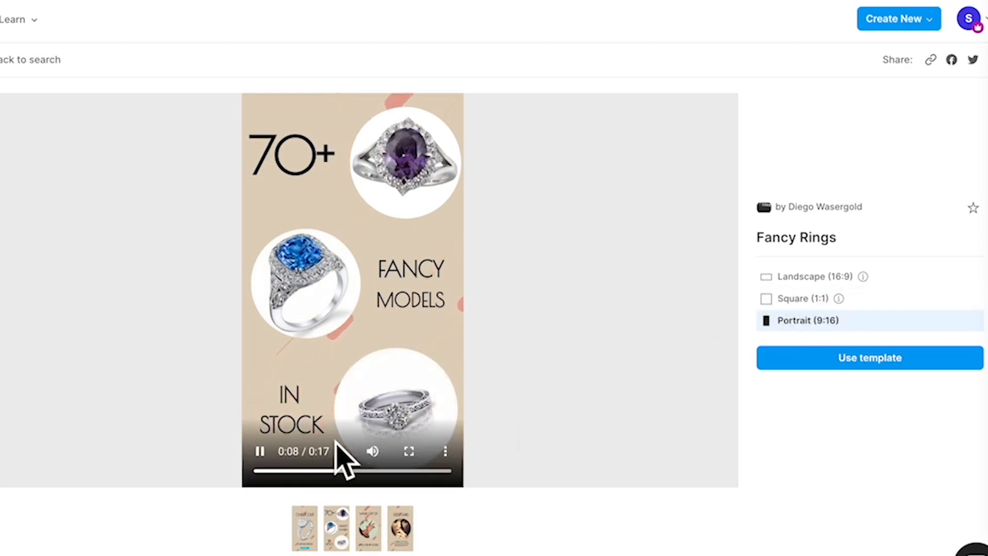
{"action": "left_click", "coordinate": [259, 451]}
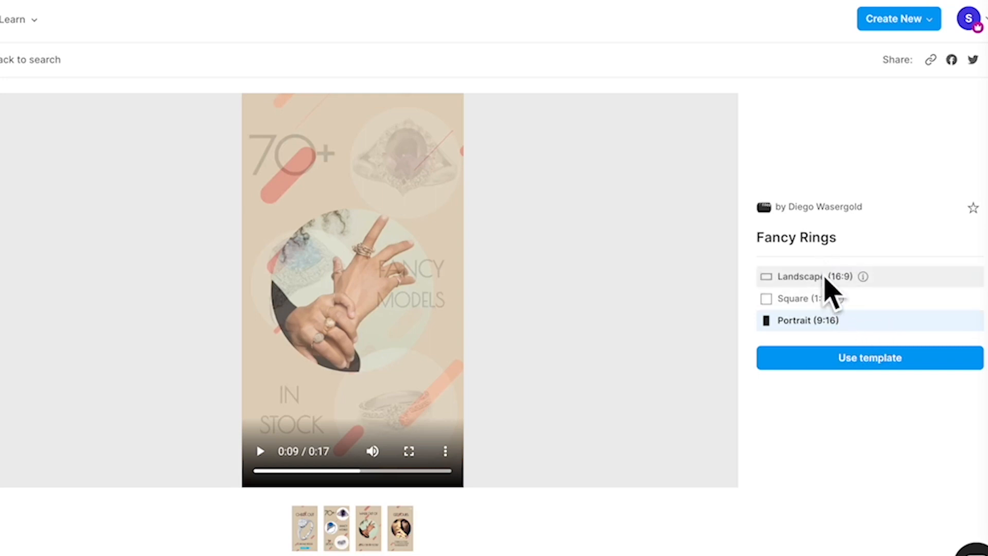
{"action": "left_click", "coordinate": [824, 281]}
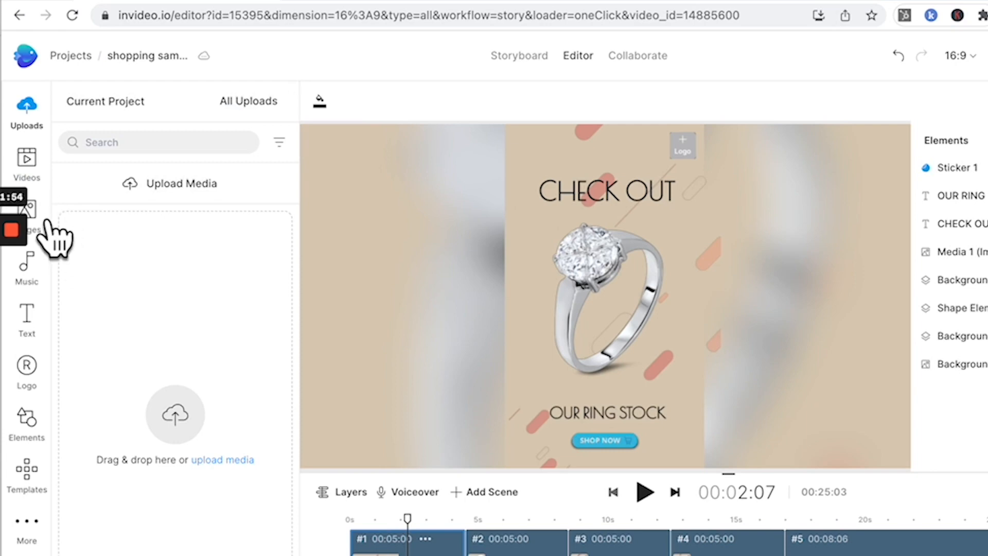
Set the CHECK OUT heading in scene 1 to the Acumin Pro Bold font at size 64
{"action": "left_click", "coordinate": [26, 315]}
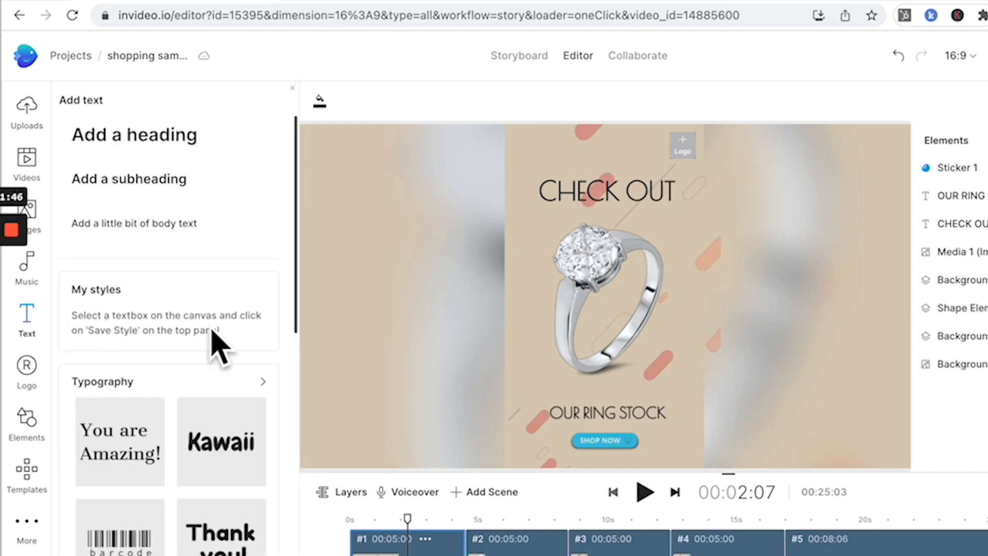
{"action": "left_click", "coordinate": [718, 355]}
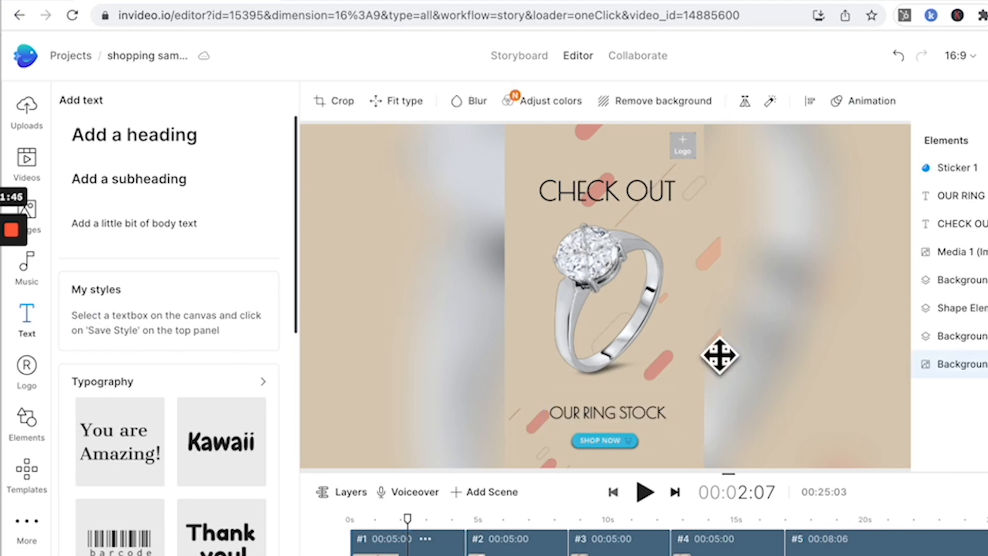
{"action": "left_click", "coordinate": [628, 191]}
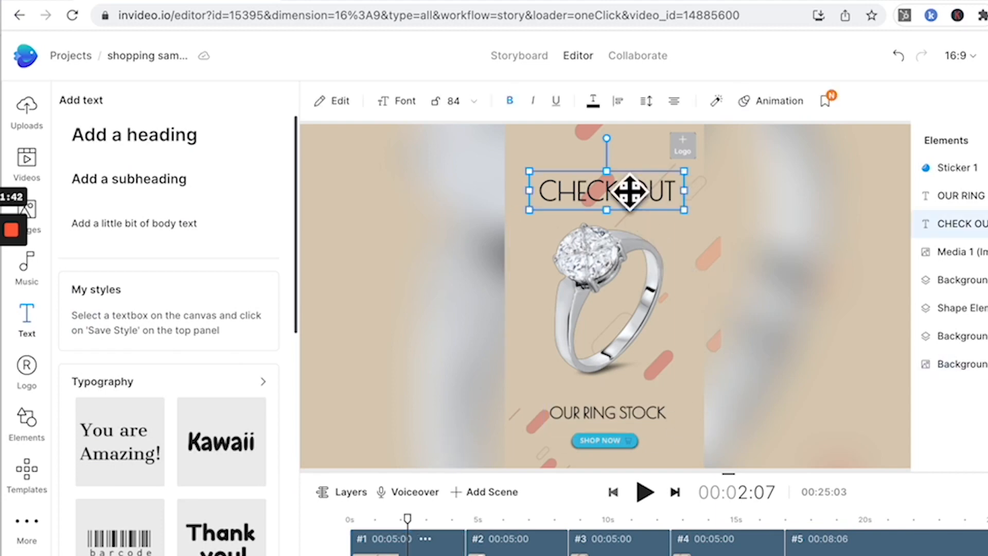
{"action": "left_click", "coordinate": [404, 102]}
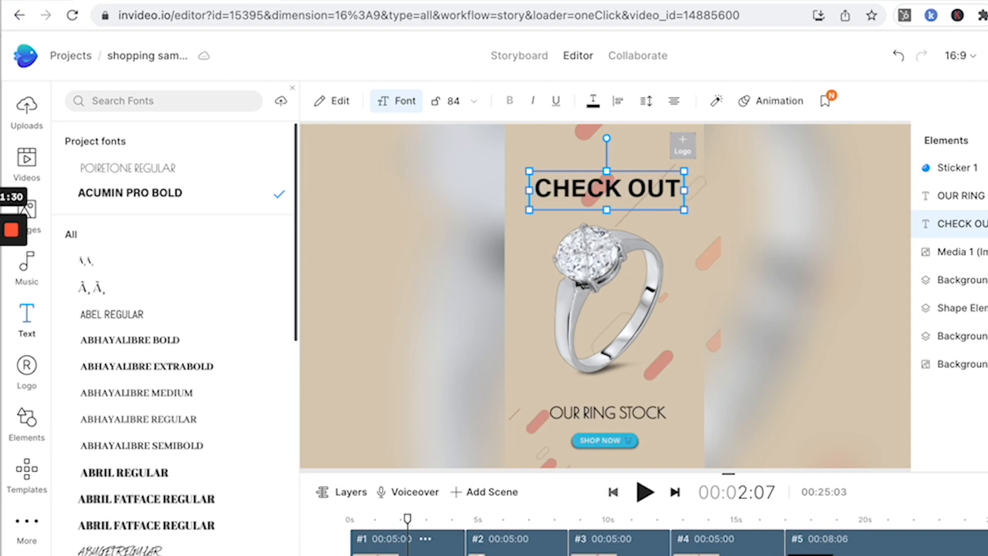
{"action": "left_click", "coordinate": [473, 103]}
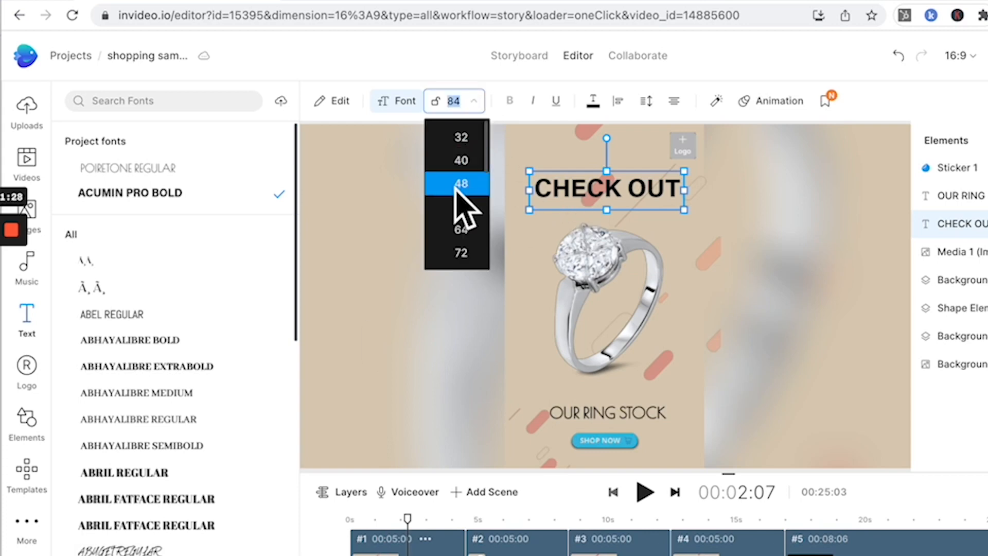
{"action": "left_click", "coordinate": [466, 226]}
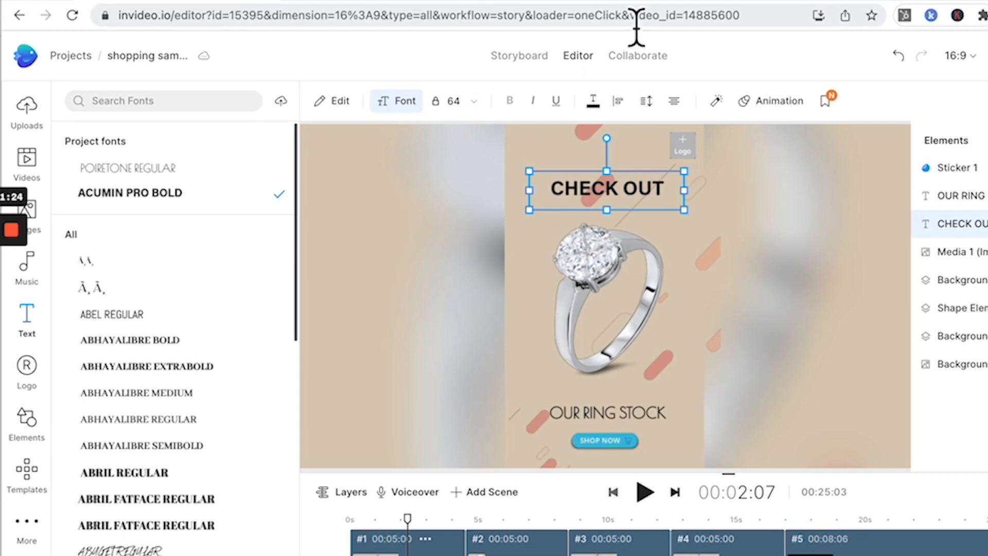
Colour the CHECK OUT heading red (#FF0310) and move it slightly higher above the ring
{"action": "left_click", "coordinate": [594, 101]}
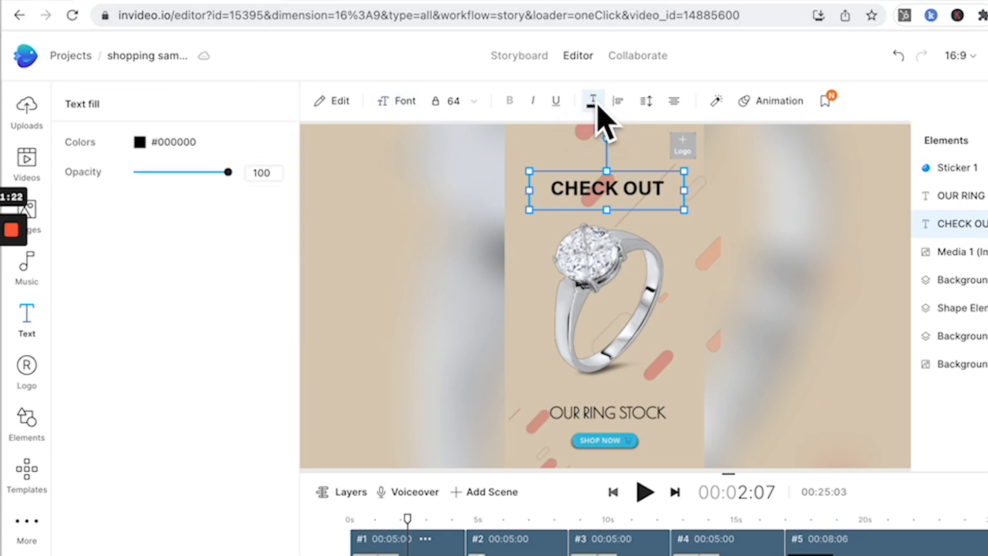
{"action": "left_click", "coordinate": [139, 143]}
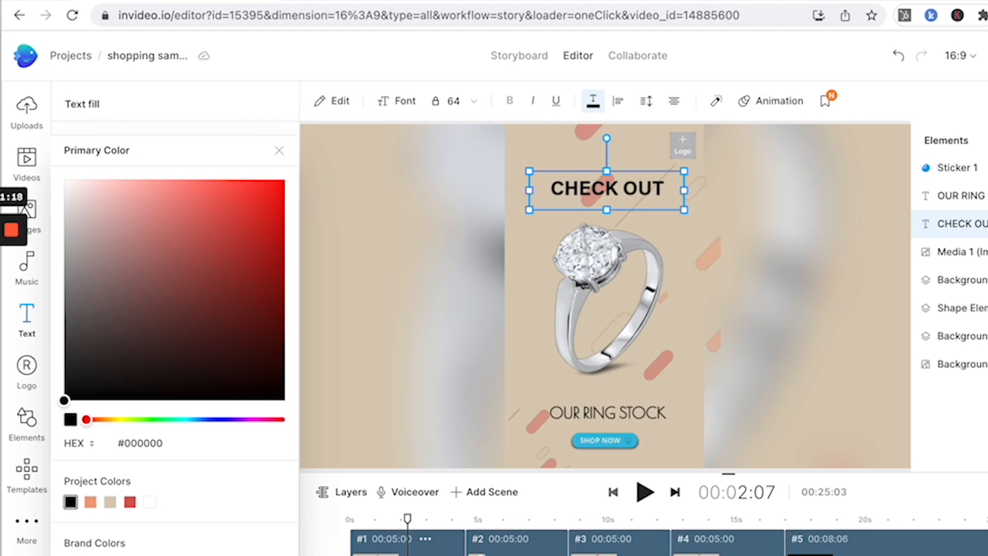
{"action": "type", "text": "#FF0310"}
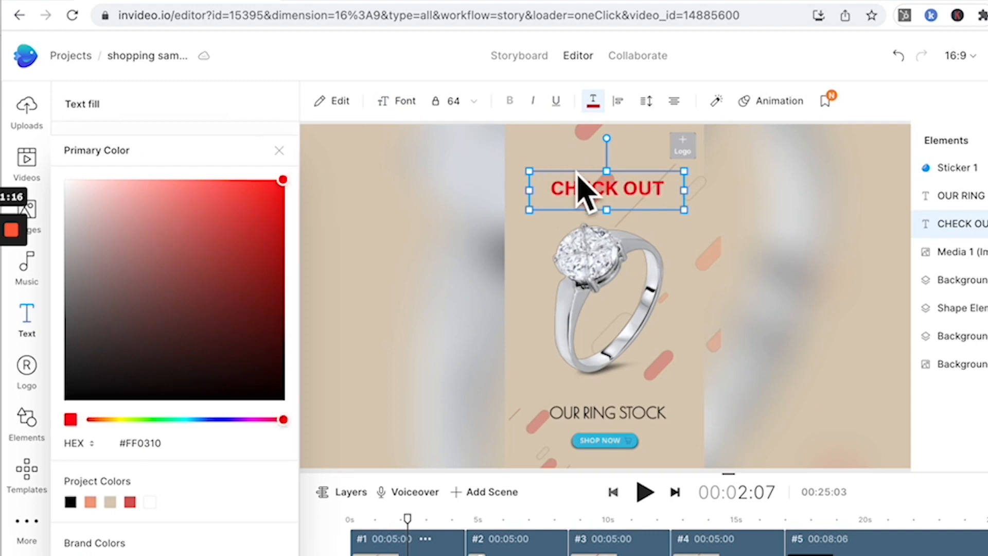
{"action": "mouse_move", "coordinate": [588, 194]}
{"action": "left_mouse_down"}
{"action": "mouse_move", "coordinate": [591, 203]}
{"action": "mouse_move", "coordinate": [586, 178]}
{"action": "left_mouse_up"}
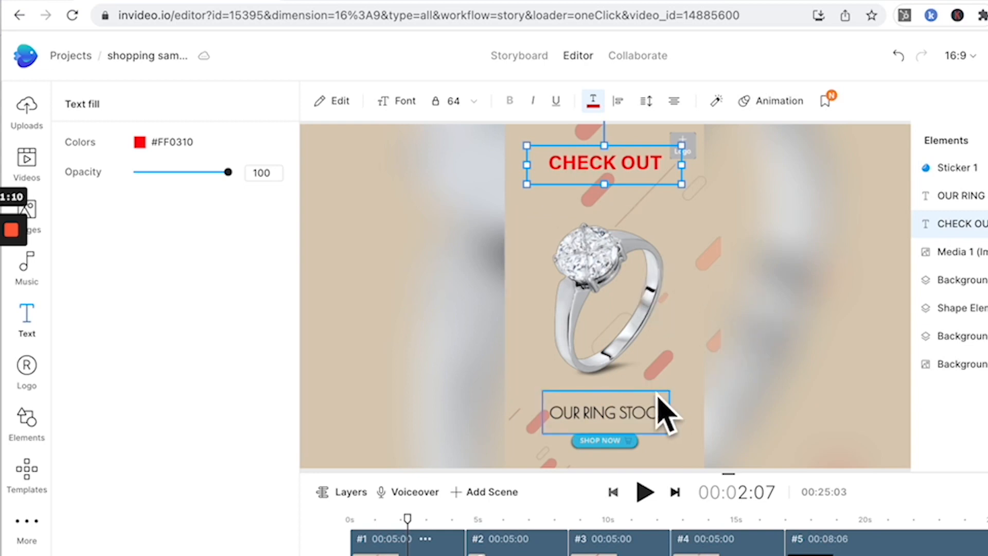
Select the diamond ring picture in scene 1 and search the stock images for "ring"
{"action": "left_click", "coordinate": [625, 280]}
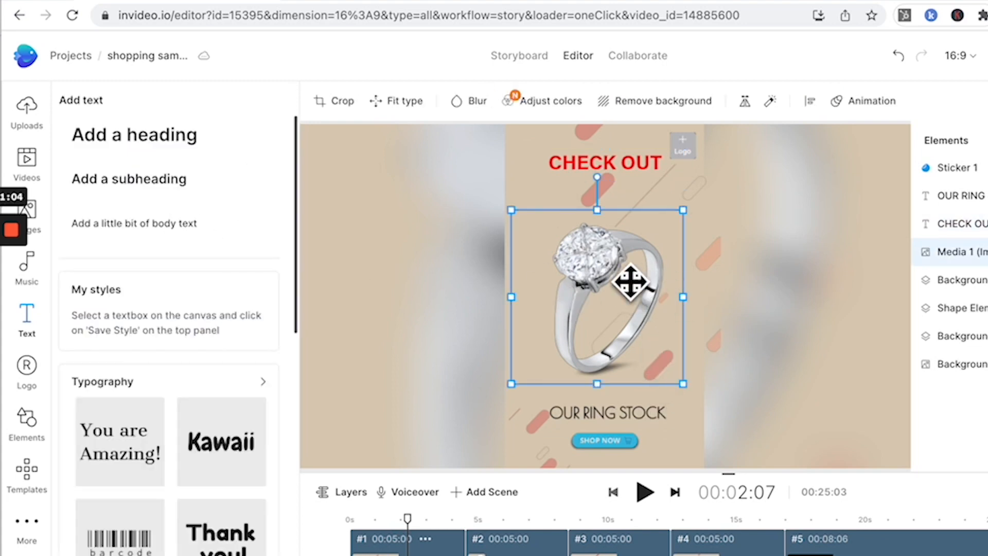
{"action": "left_click", "coordinate": [32, 215]}
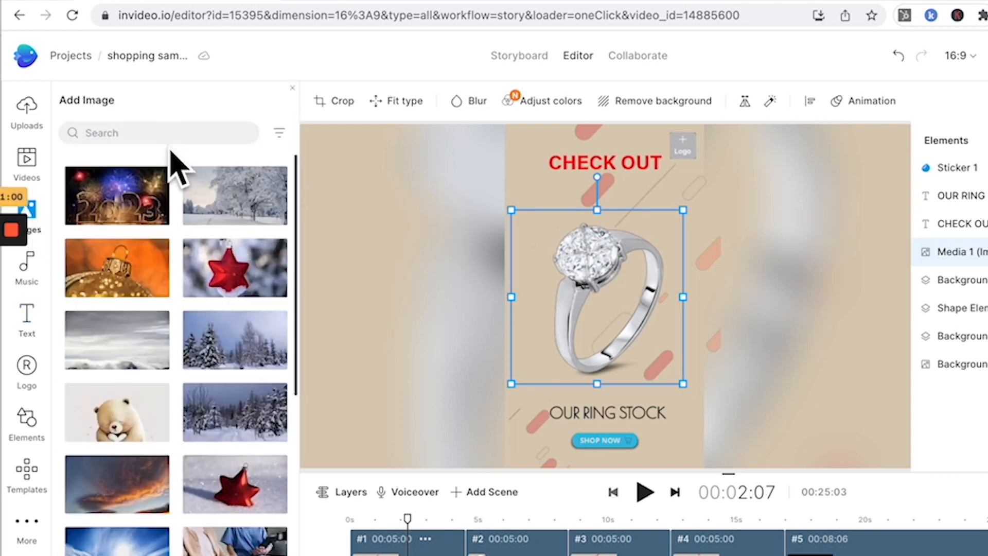
{"action": "left_click", "coordinate": [170, 149]}
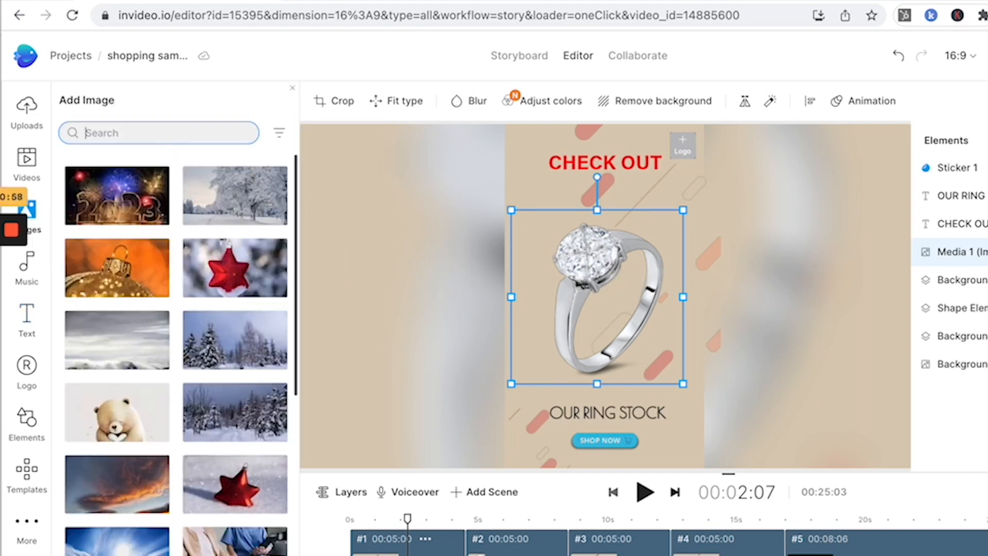
{"action": "type", "text": "ring"}
{"action": "key", "text": "Return"}
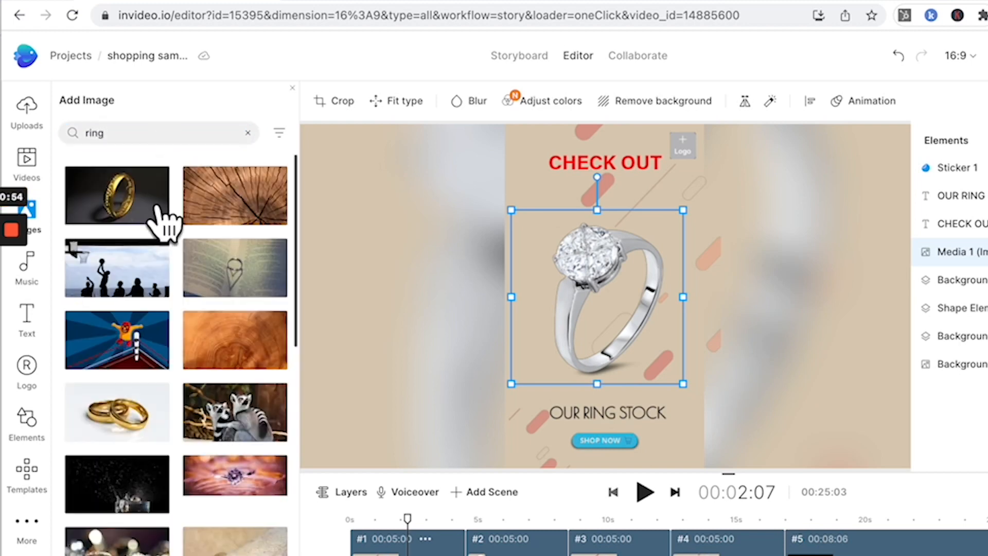
Replace the diamond ring picture with the stock image of two gold wedding rings
{"action": "left_click", "coordinate": [119, 428]}
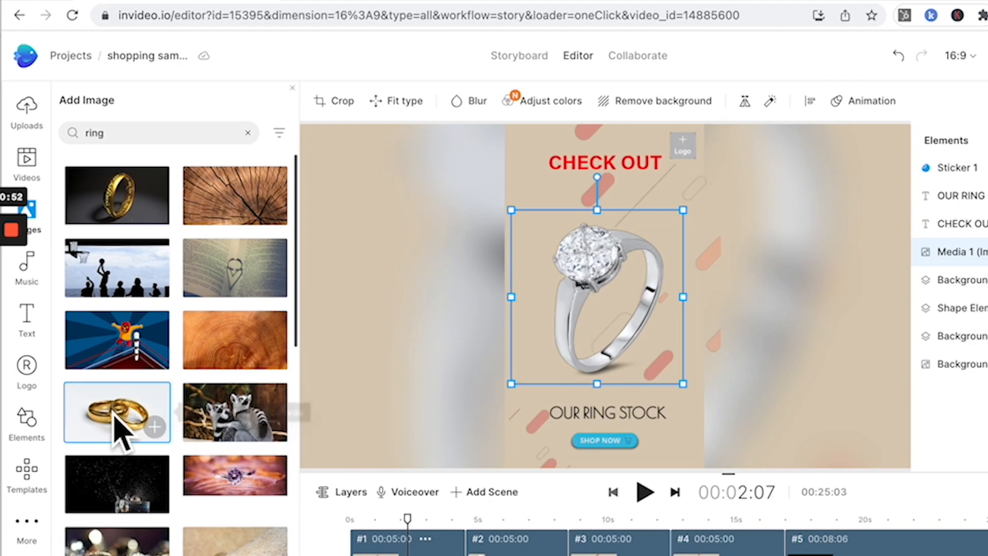
{"action": "left_click_drag", "start_coordinate": [111, 414], "coordinate": [560, 291]}
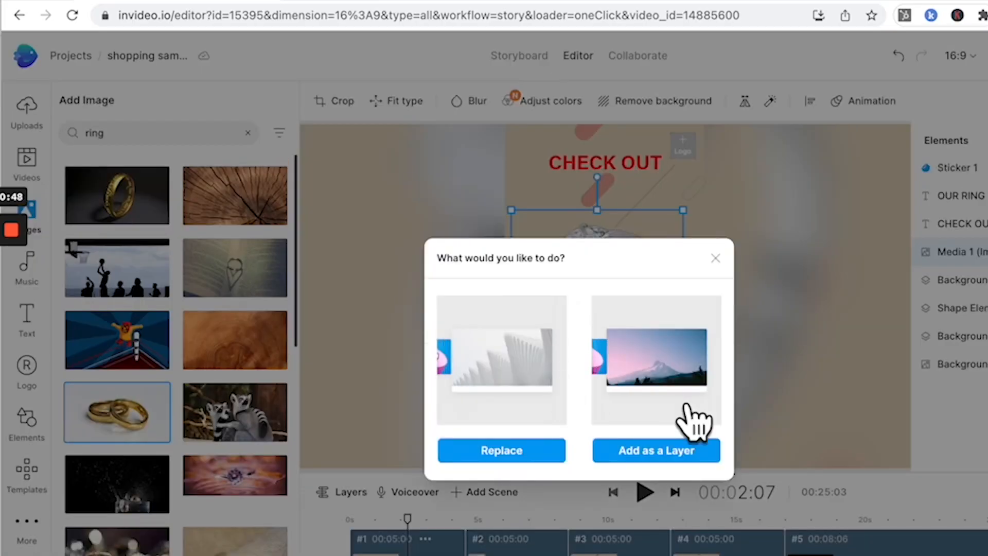
{"action": "left_click", "coordinate": [503, 453]}
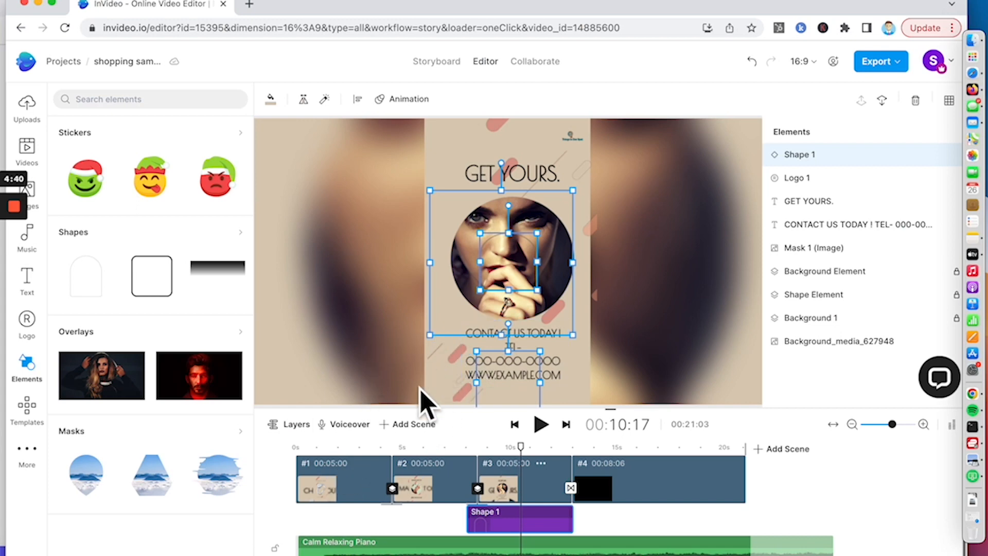
Review scenes 1, 2 and 3 one after another in the timeline
{"action": "left_click", "coordinate": [344, 481]}
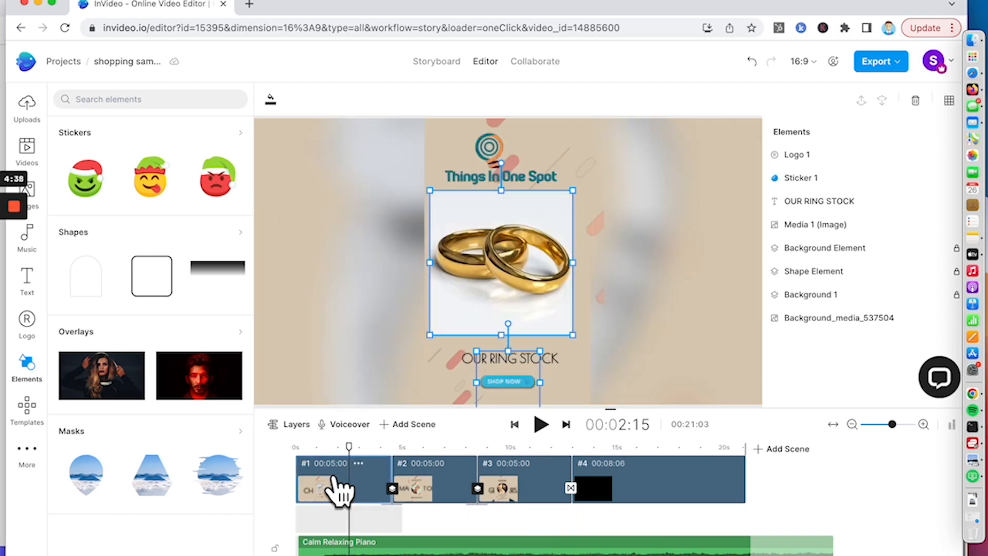
{"action": "left_click", "coordinate": [435, 481]}
{"action": "left_click", "coordinate": [535, 481]}
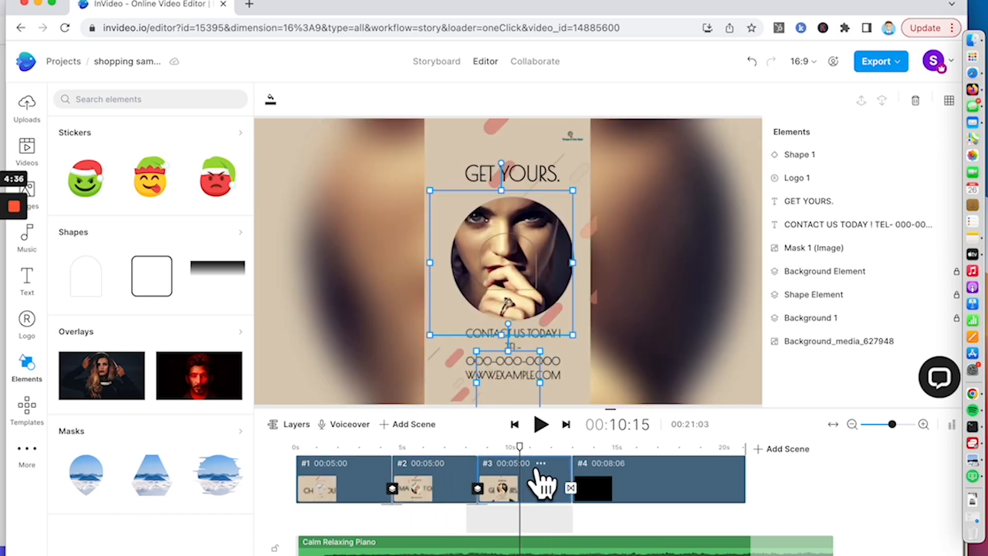
Look through scene 4 and scenes 1, 2 and 3 in the timeline to check their content
{"action": "left_click", "coordinate": [630, 482]}
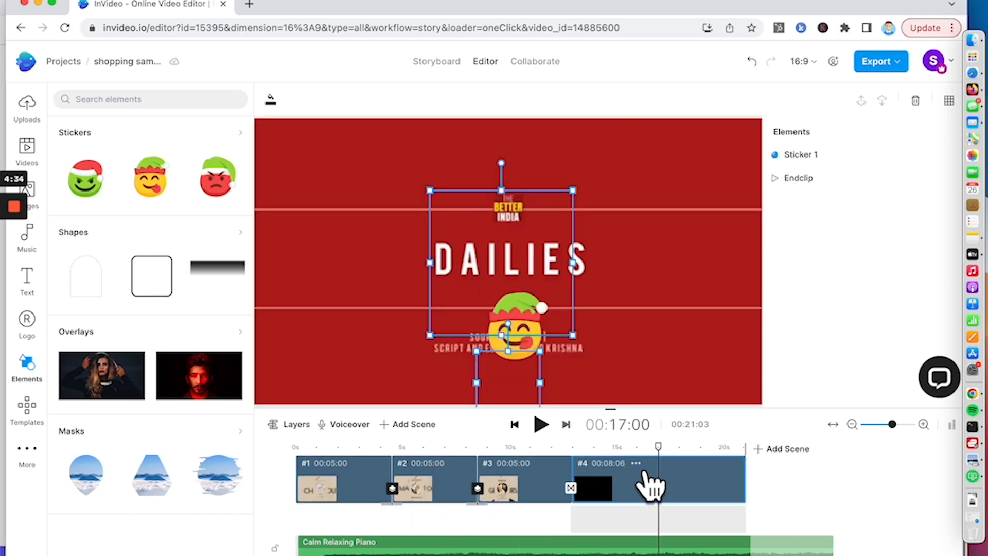
{"action": "left_click", "coordinate": [348, 480]}
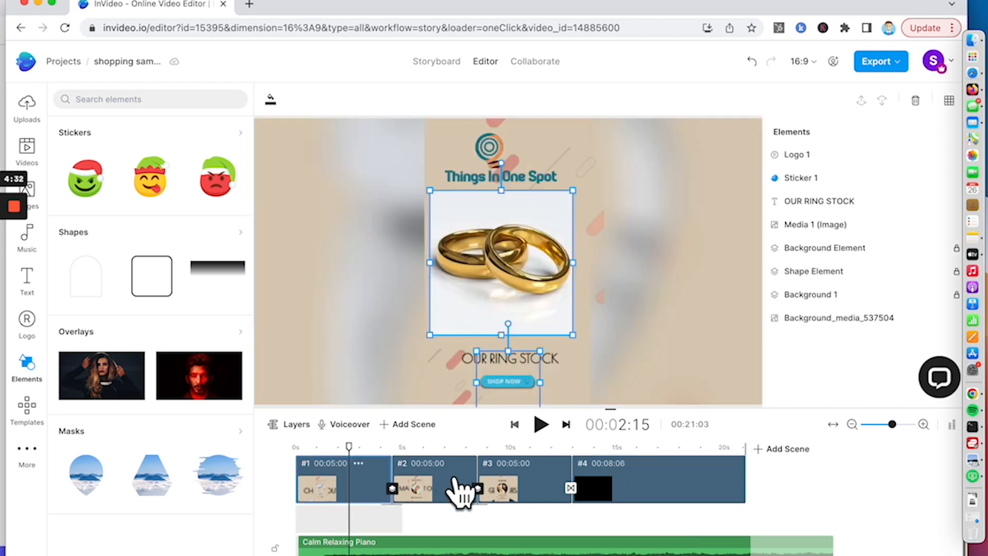
{"action": "left_click", "coordinate": [436, 481]}
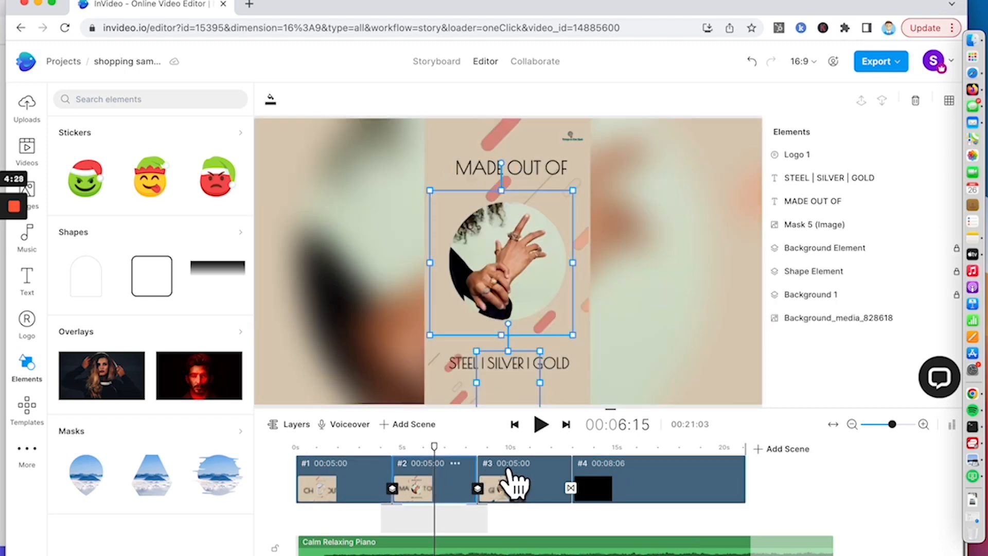
{"action": "left_click", "coordinate": [515, 483]}
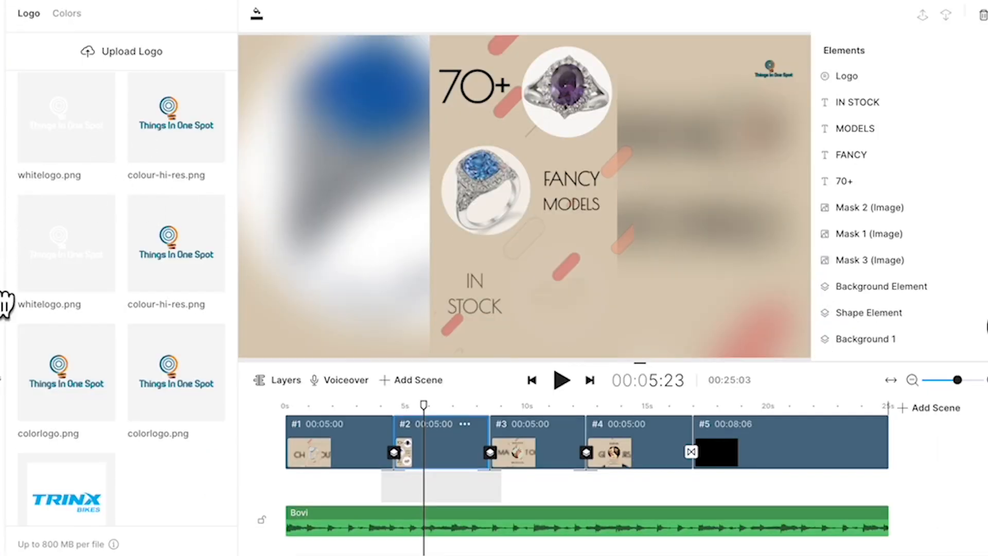
Browse the music genres and moods and search the music library for "relax"
{"action": "left_click", "coordinate": [6, 192]}
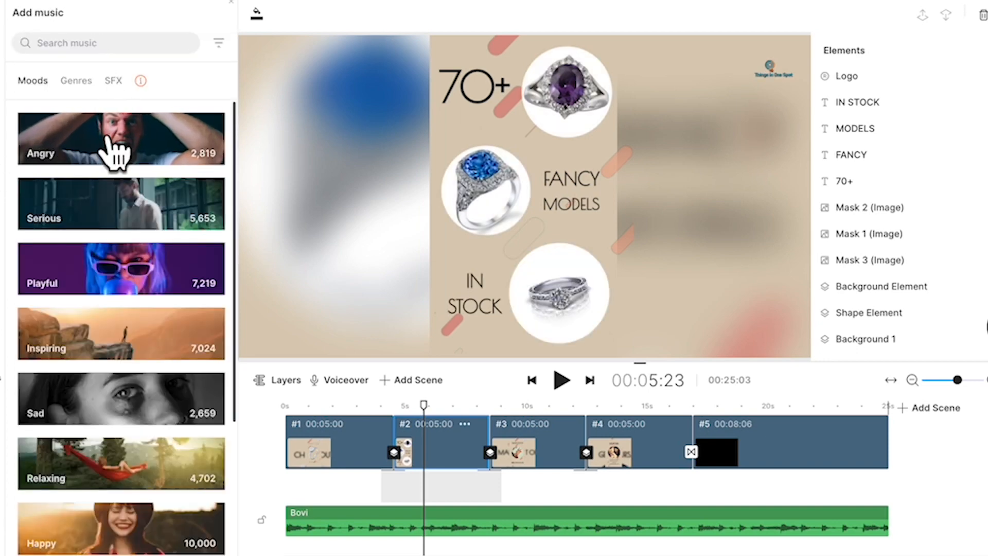
{"action": "left_click", "coordinate": [77, 88]}
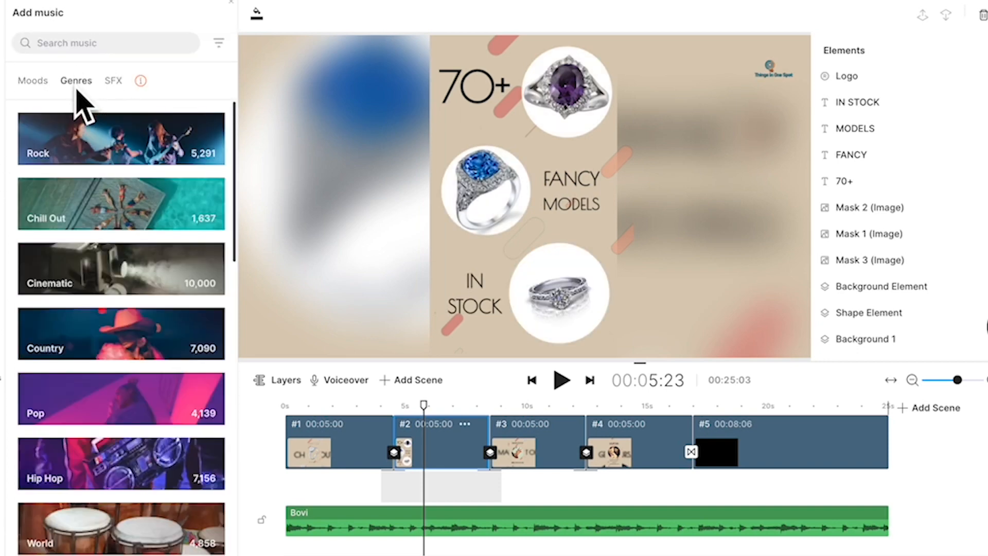
{"action": "left_click", "coordinate": [34, 82]}
{"action": "left_click", "coordinate": [76, 44]}
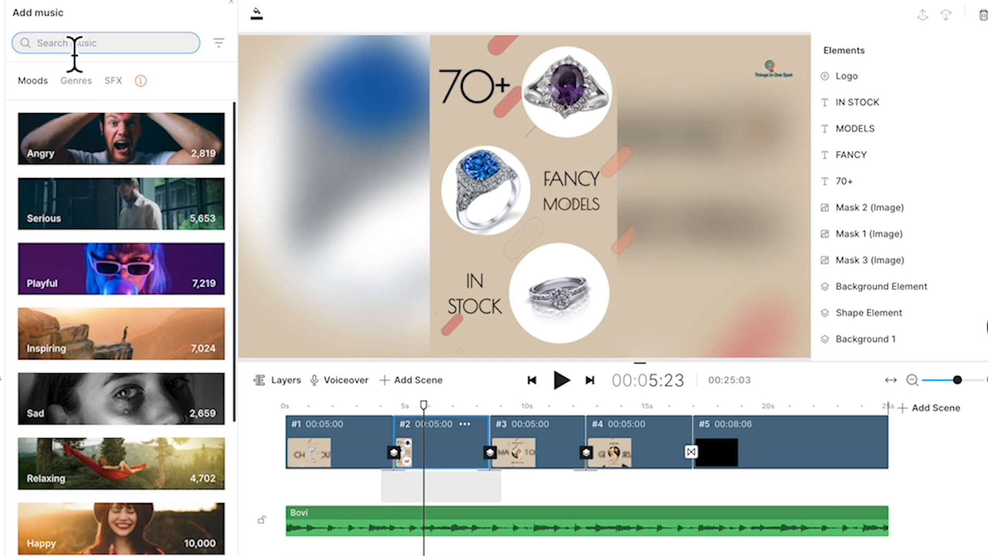
{"action": "type", "text": "rela"}
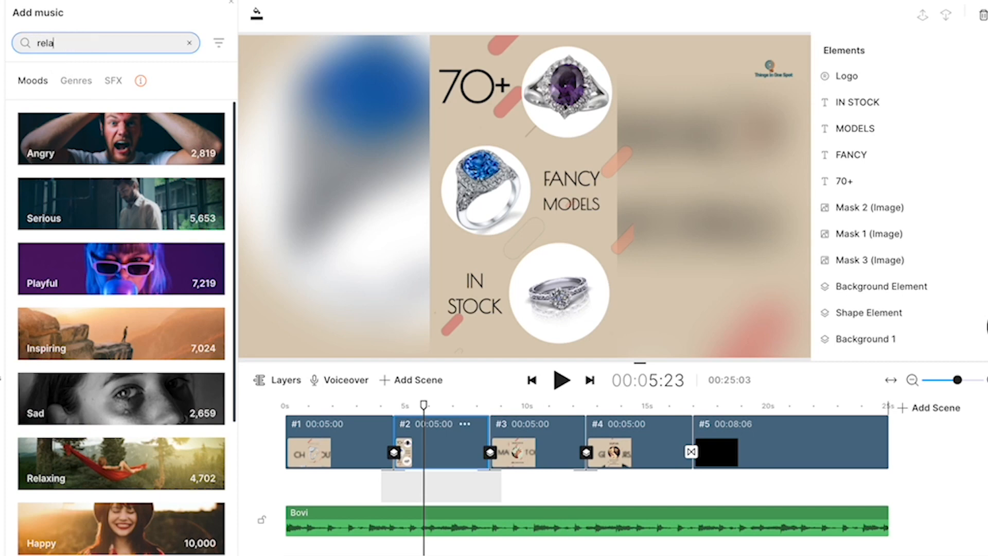
{"action": "type", "text": "x"}
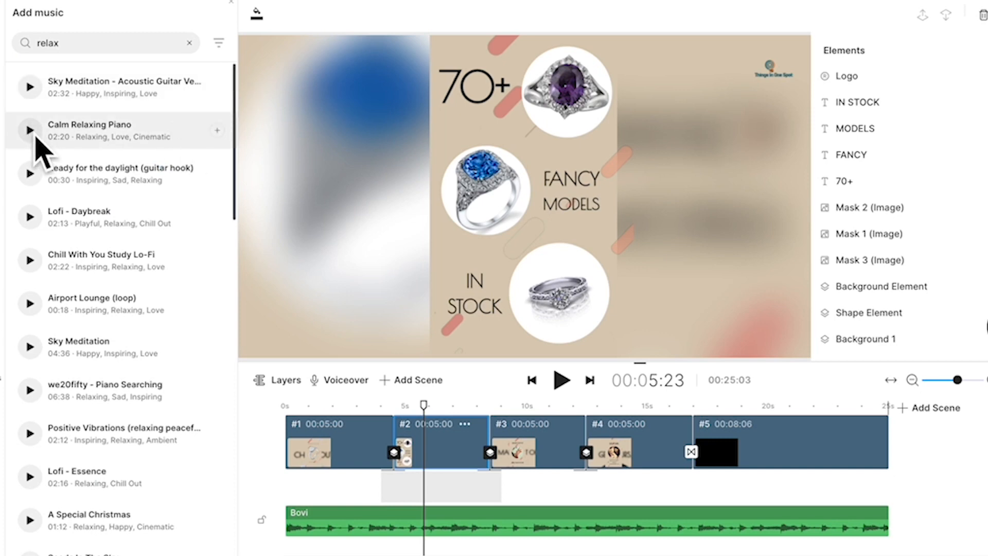
Replace the Bovi background track with Calm Relaxing Piano and play the video from the start
{"action": "left_click", "coordinate": [30, 132]}
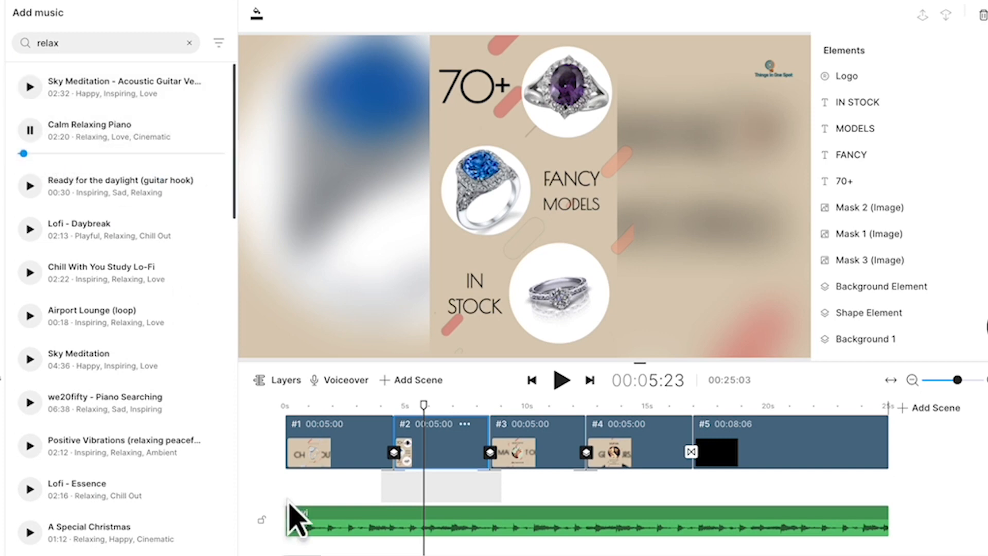
{"action": "left_click", "coordinate": [313, 517]}
{"action": "key", "text": "Delete"}
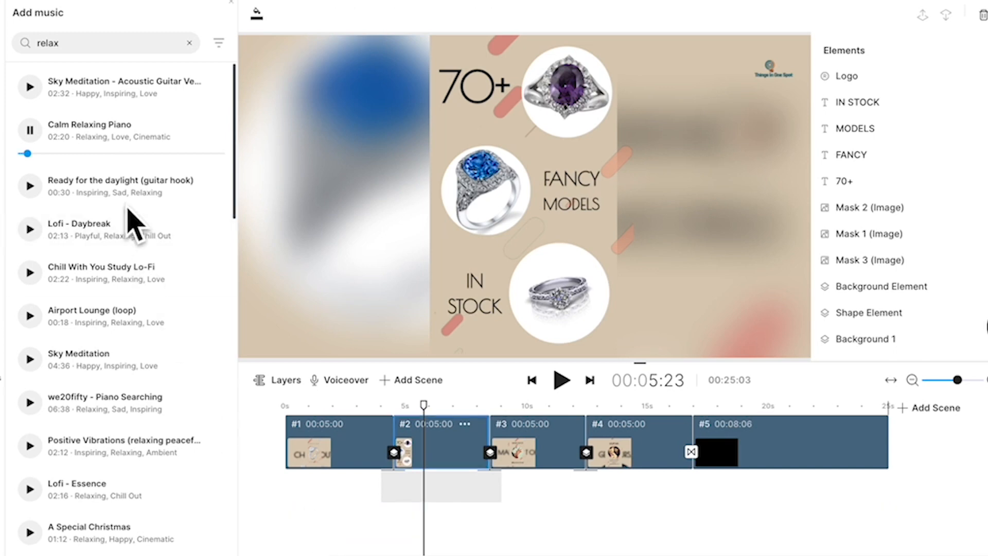
{"action": "left_click_drag", "start_coordinate": [256, 231], "coordinate": [286, 508]}
{"action": "key", "text": "Delete"}
{"action": "left_click", "coordinate": [25, 132]}
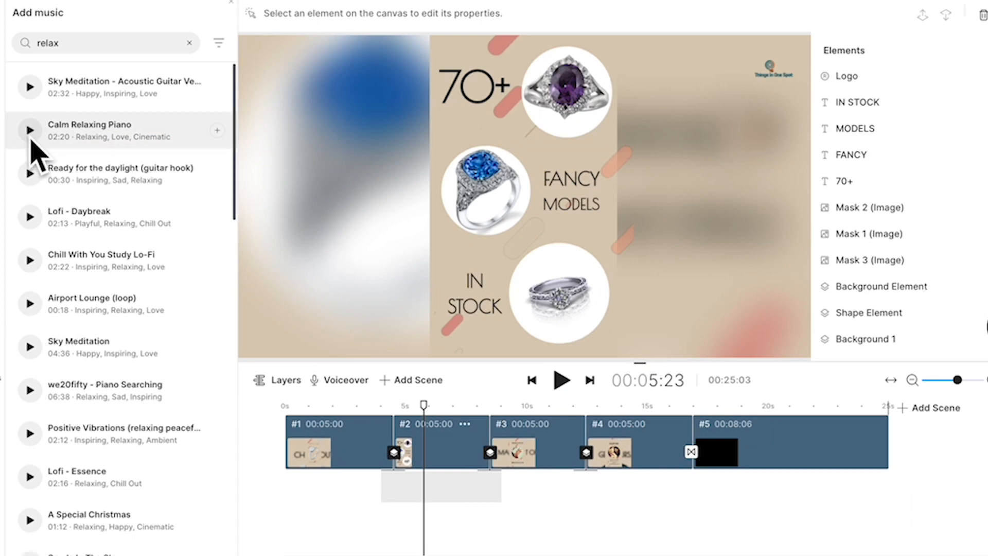
{"action": "left_click_drag", "start_coordinate": [83, 136], "coordinate": [289, 516]}
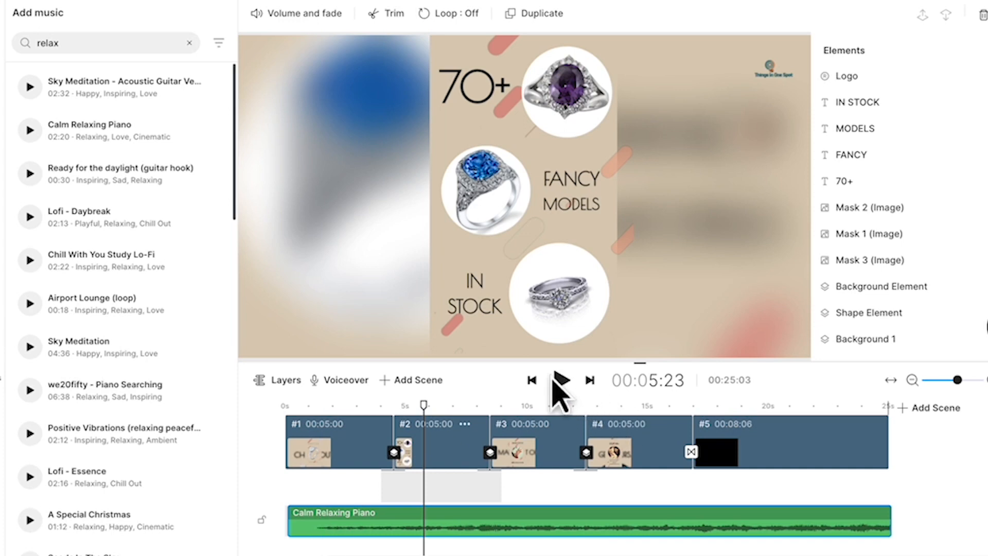
{"action": "left_click", "coordinate": [291, 408]}
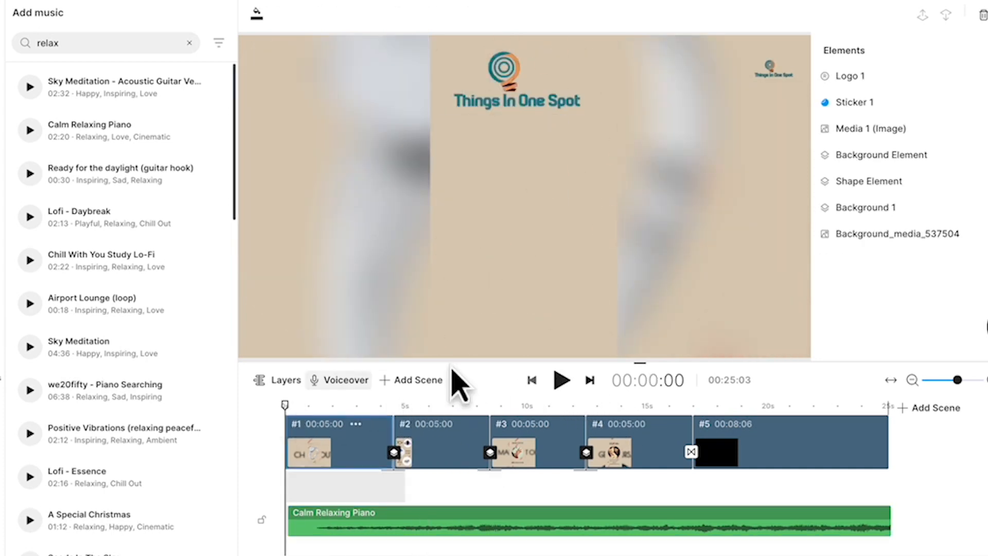
{"action": "left_click", "coordinate": [561, 380]}
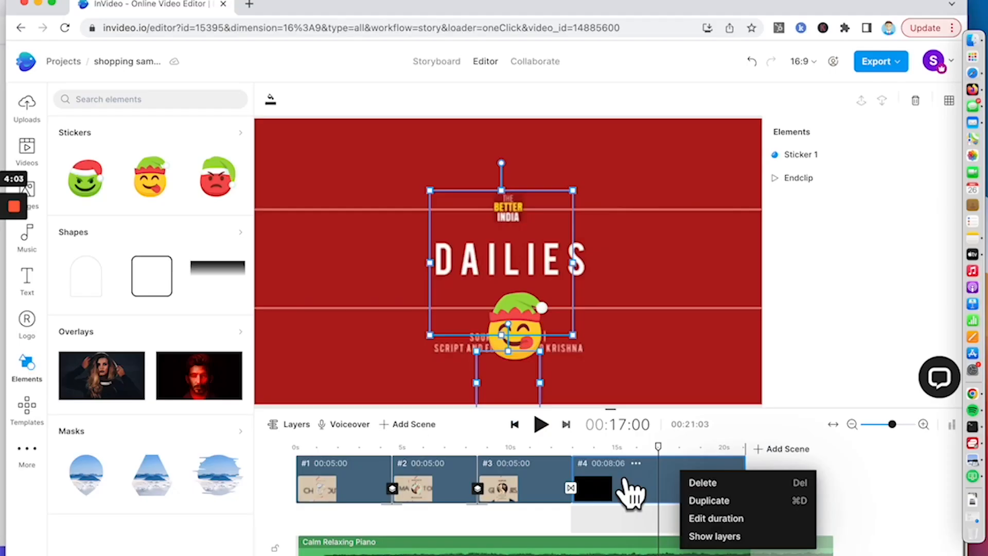
Delete scene 4 with the red end clip from the timeline
{"action": "left_click", "coordinate": [704, 483]}
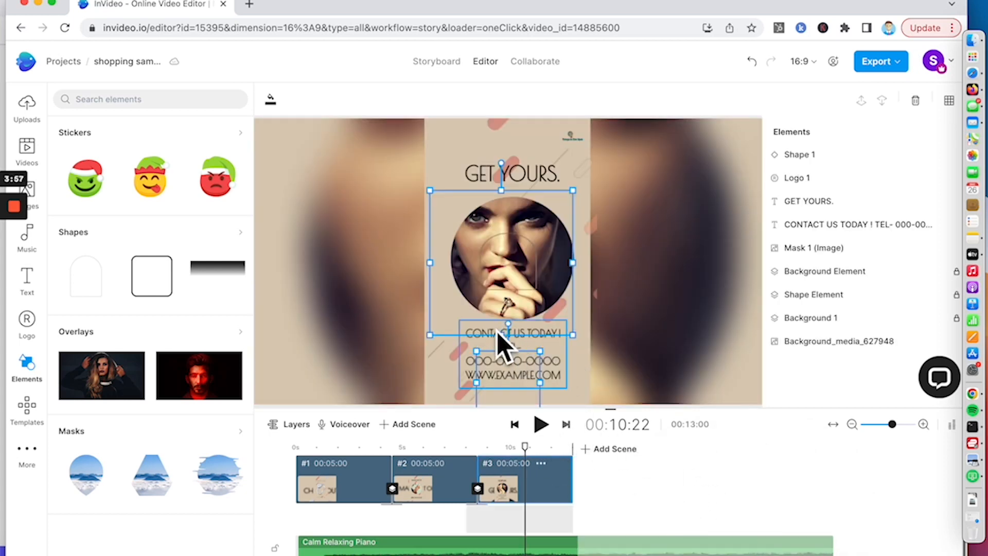
{"action": "left_click", "coordinate": [501, 344]}
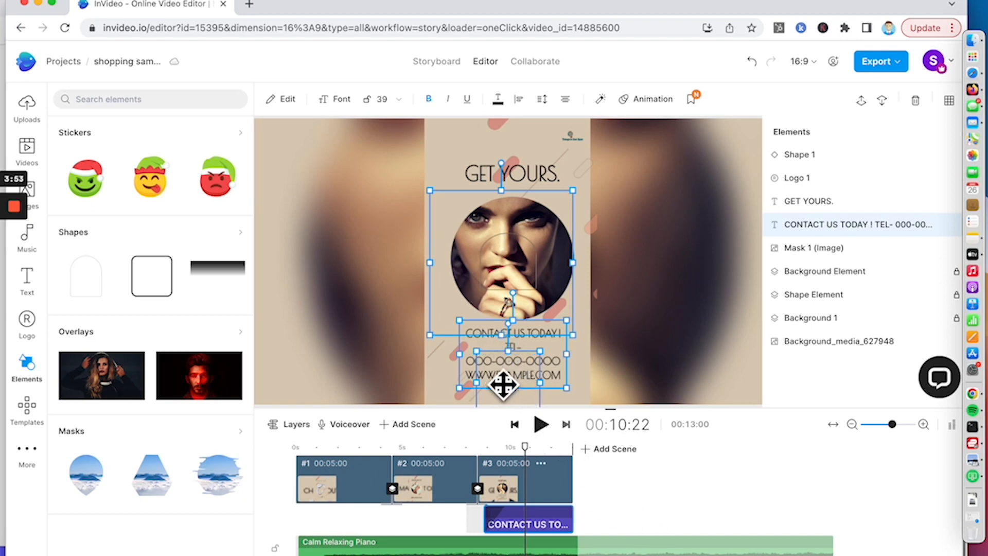
{"action": "double_click", "coordinate": [481, 383]}
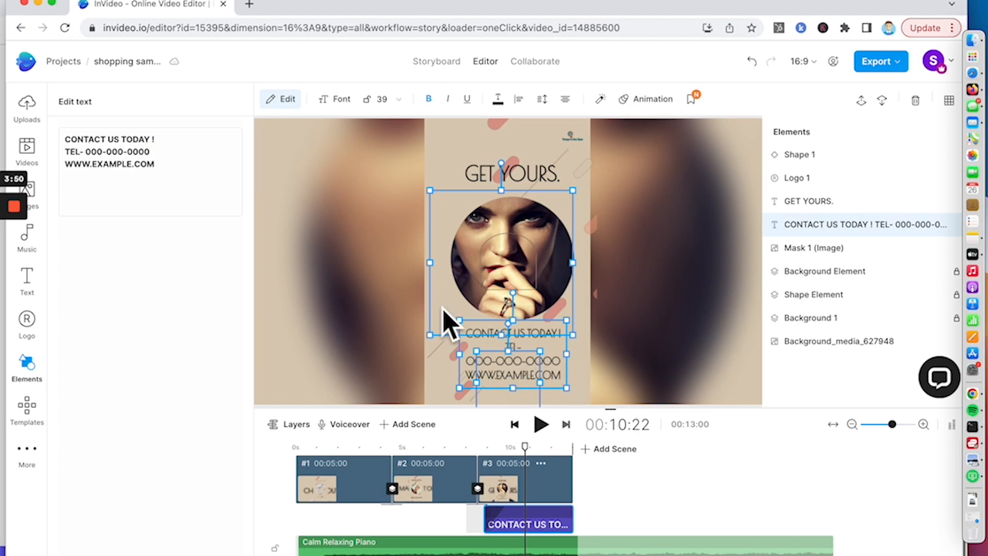
{"action": "left_click_drag", "start_coordinate": [66, 151], "coordinate": [199, 186]}
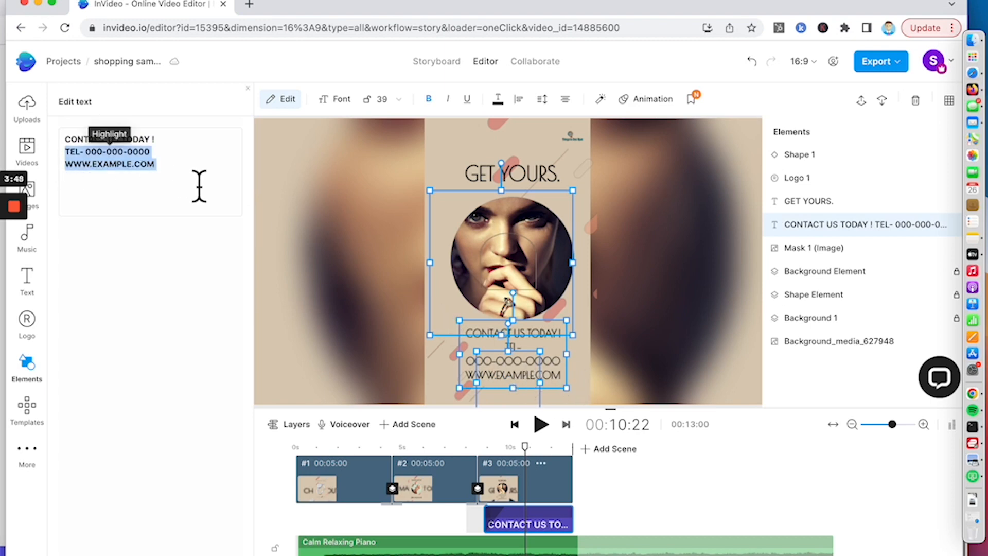
{"action": "key", "text": "BackSpace"}
{"action": "type", "text": "Tel: 690 00000"}
{"action": "key", "text": "Return"}
{"action": "type", "text": "www.thingsinonespot.com"}
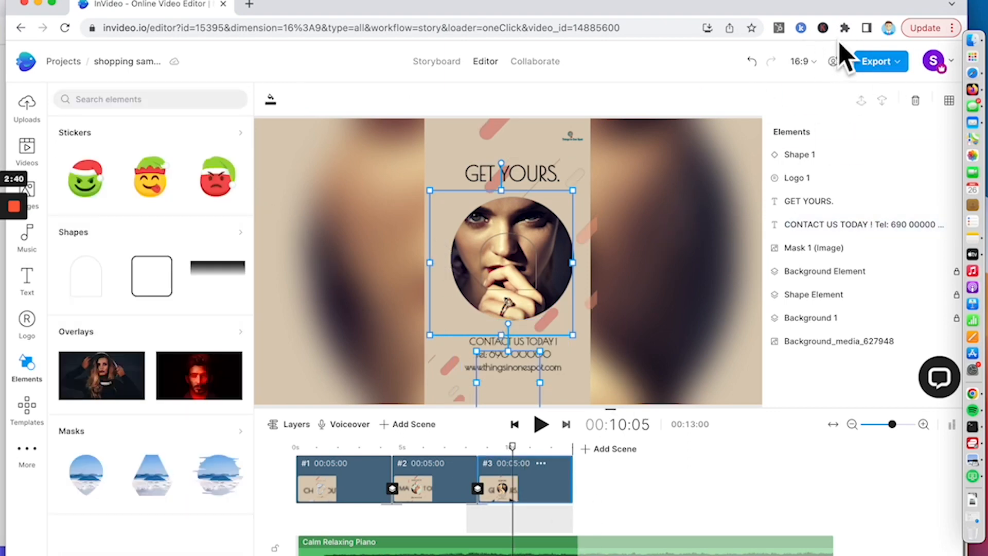
Export the finished video in 720p HD quality
{"action": "left_click", "coordinate": [879, 63]}
{"action": "left_click", "coordinate": [875, 62]}
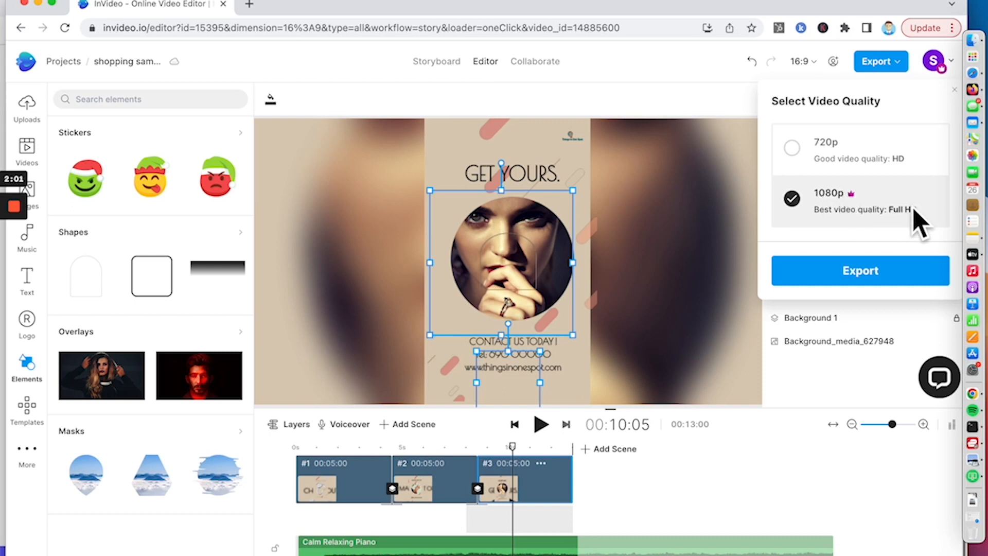
{"action": "left_click", "coordinate": [799, 157]}
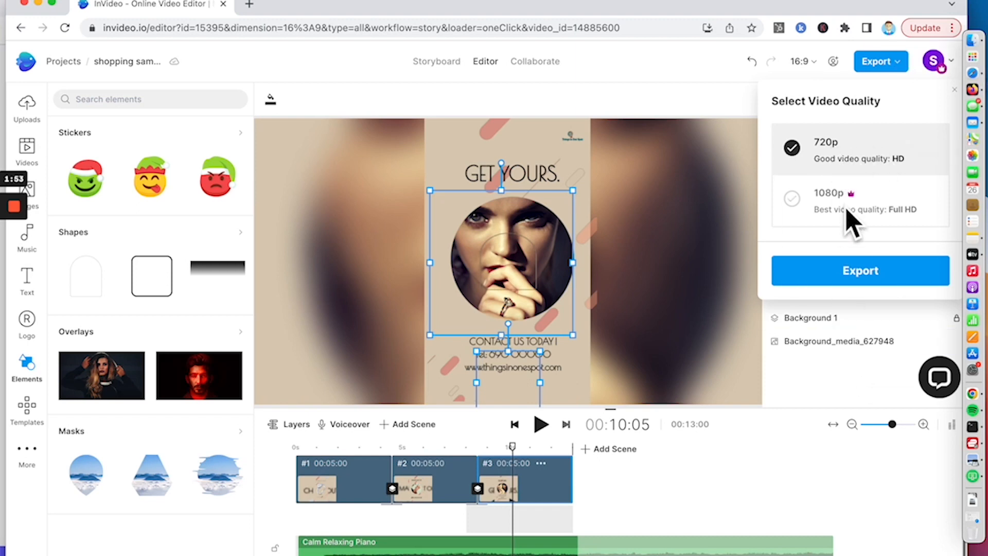
{"action": "left_click", "coordinate": [851, 272]}
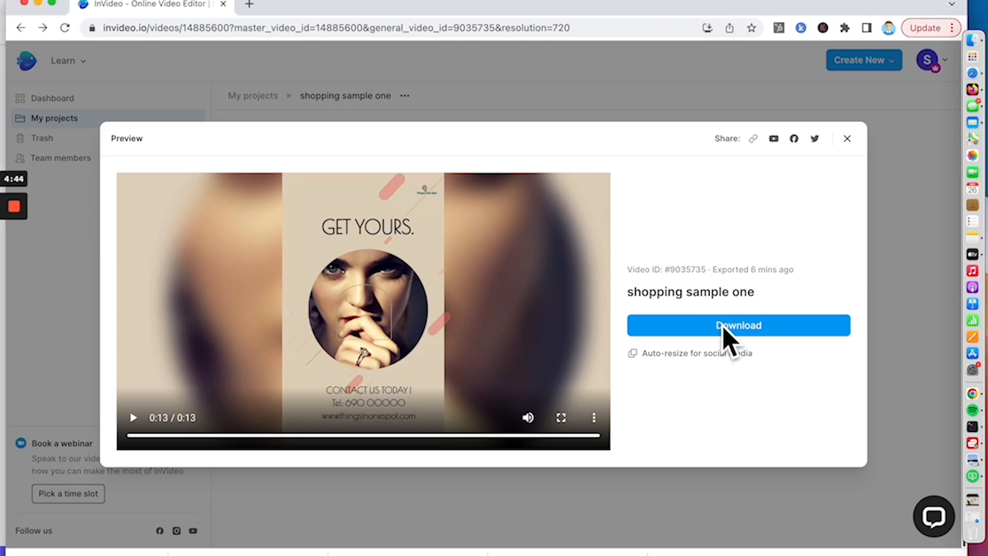
Download the exported "shopping sample one" video and watch the file in the media player
{"action": "left_click", "coordinate": [723, 326]}
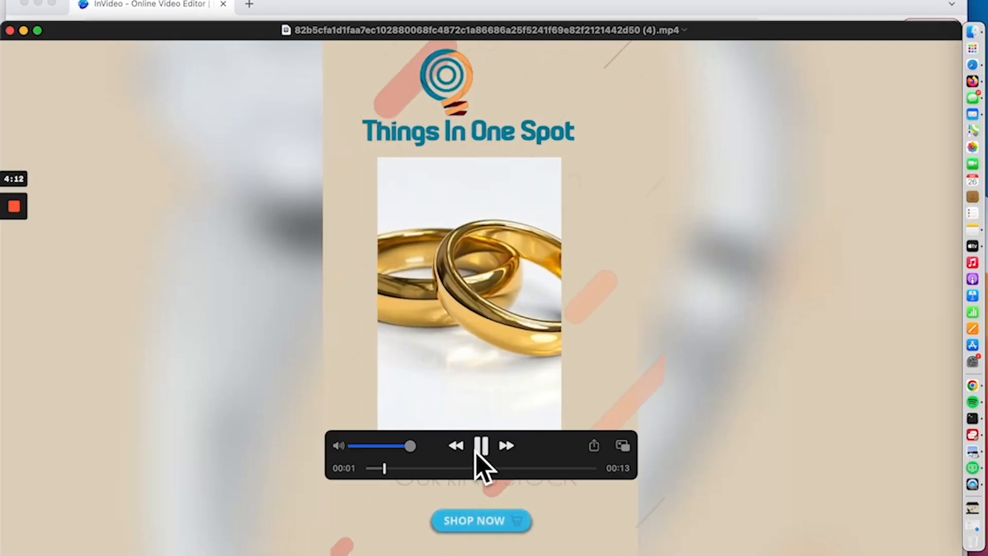
{"action": "left_click_drag", "start_coordinate": [428, 437], "coordinate": [433, 524]}
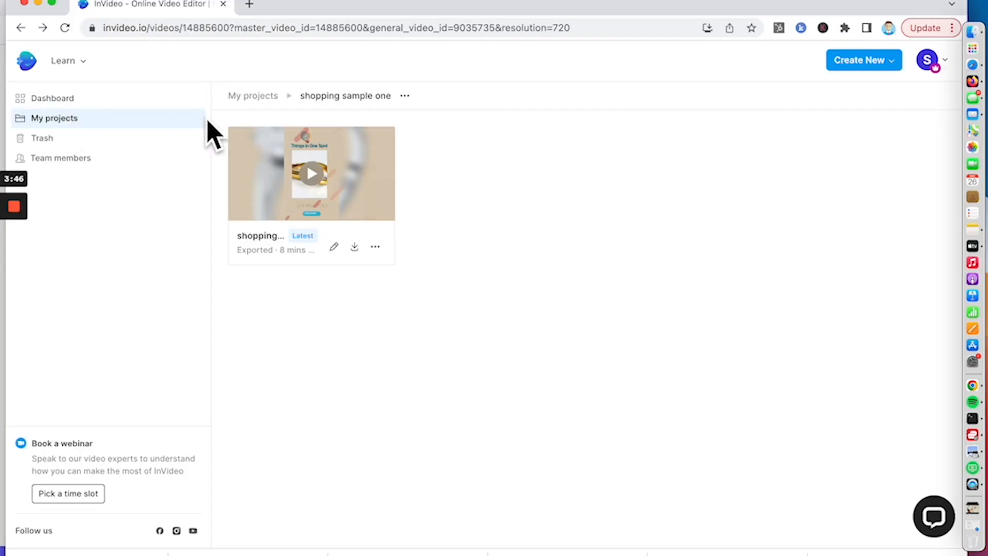
Open the exported video's preview and bring up its Facebook sharing form at the description for the Thingsinonespot page
{"action": "left_click", "coordinate": [363, 192]}
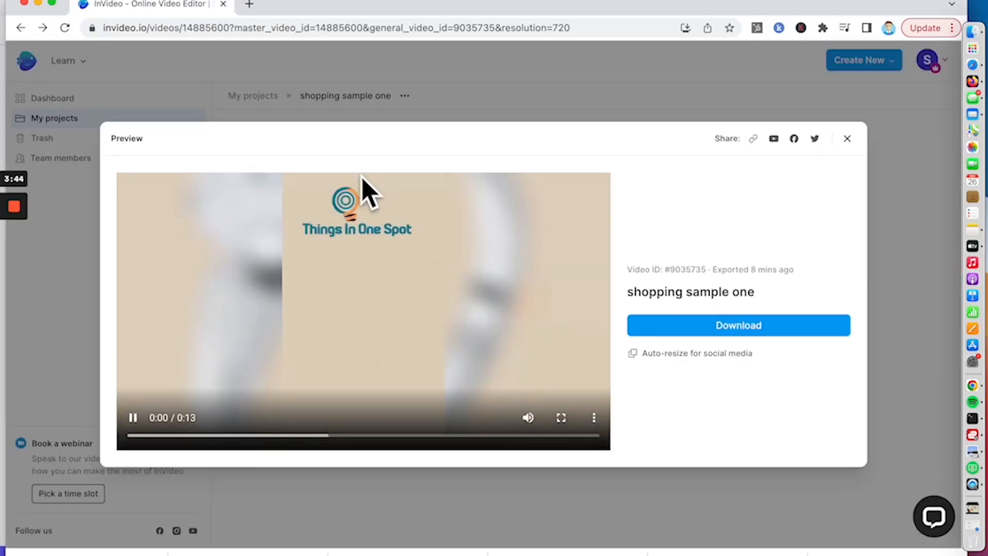
{"action": "left_click", "coordinate": [794, 139]}
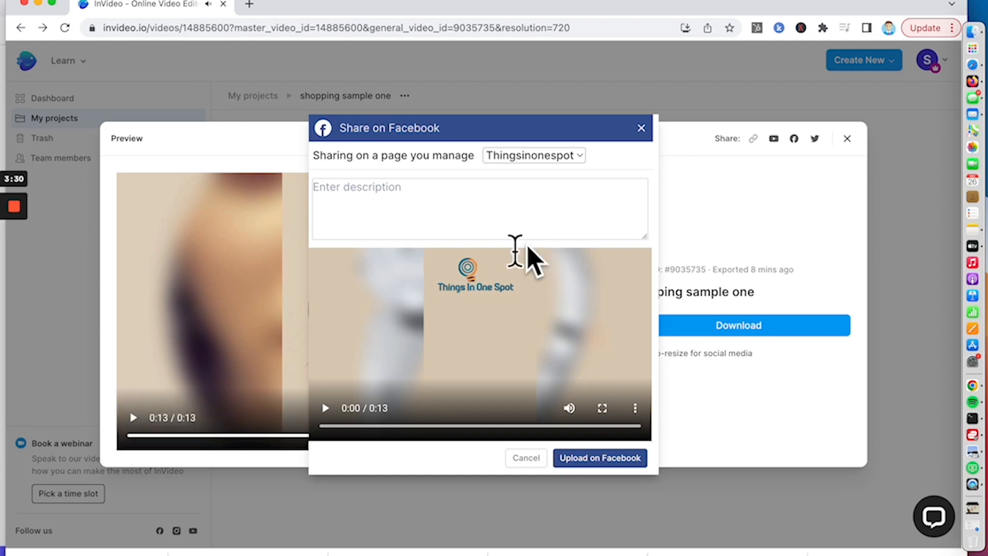
{"action": "left_click", "coordinate": [491, 219]}
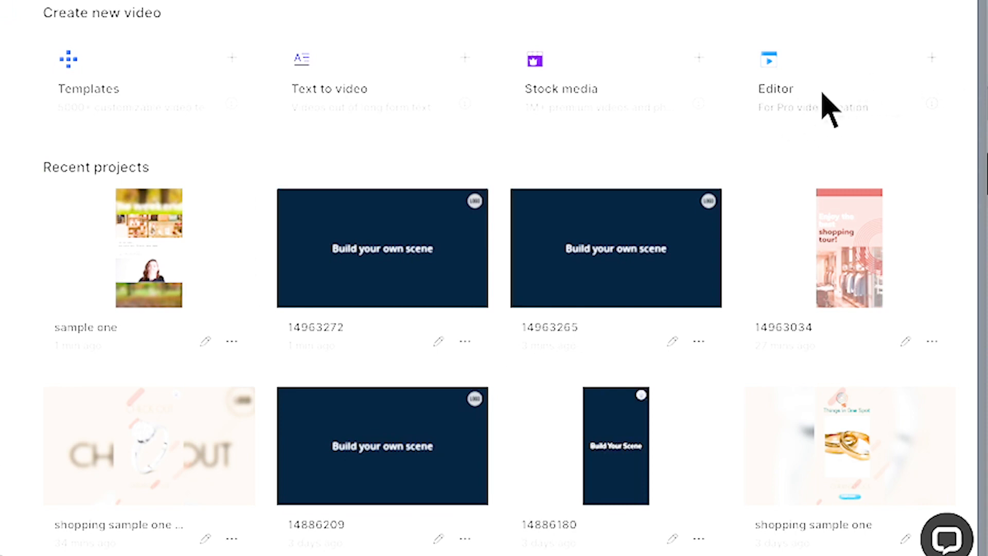
Create a blank landscape editor project and upload Night to Light.MOV, Night to Light2.MOV and Night to Light3.MOV from the clips2 folder
{"action": "left_click", "coordinate": [932, 58]}
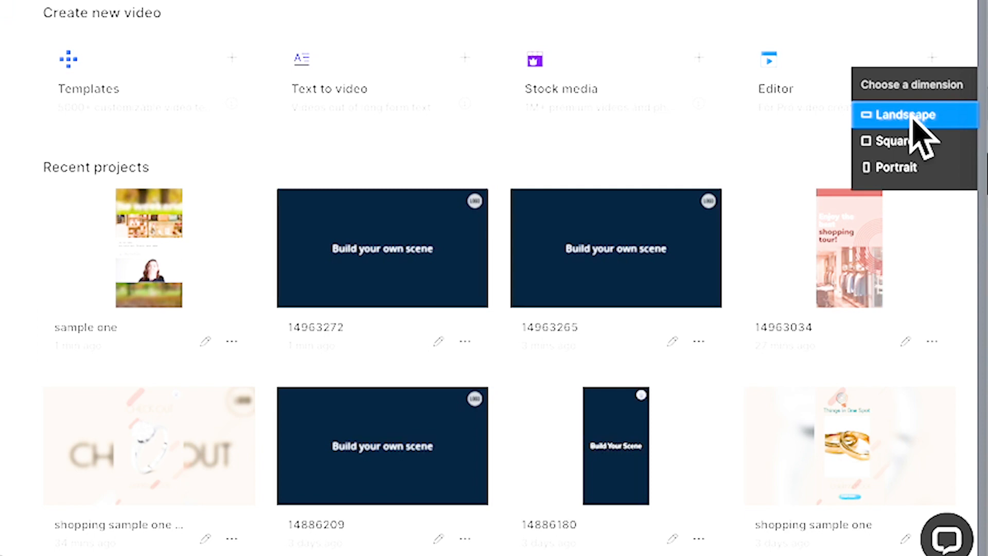
{"action": "left_click", "coordinate": [913, 118]}
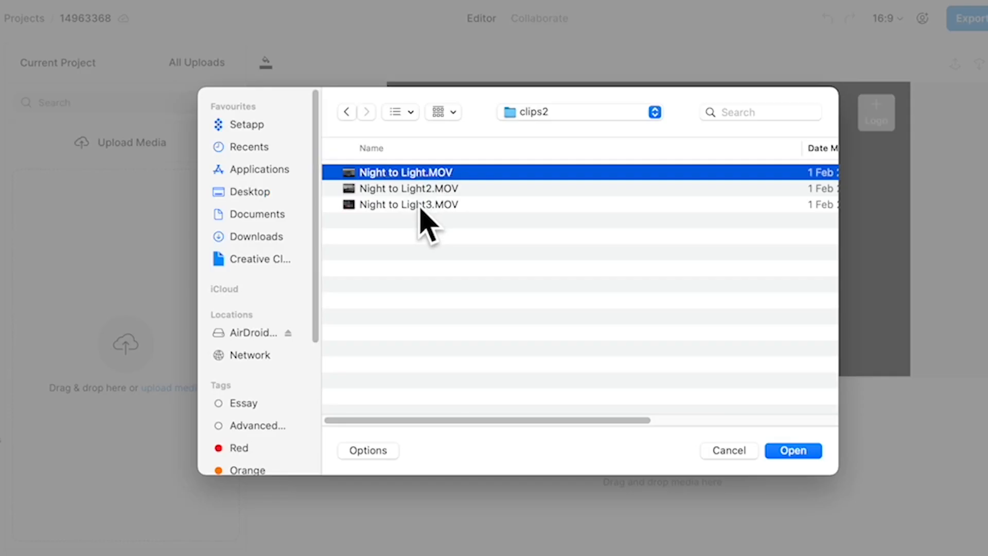
{"action": "left_click", "coordinate": [419, 206], "text": "shift"}
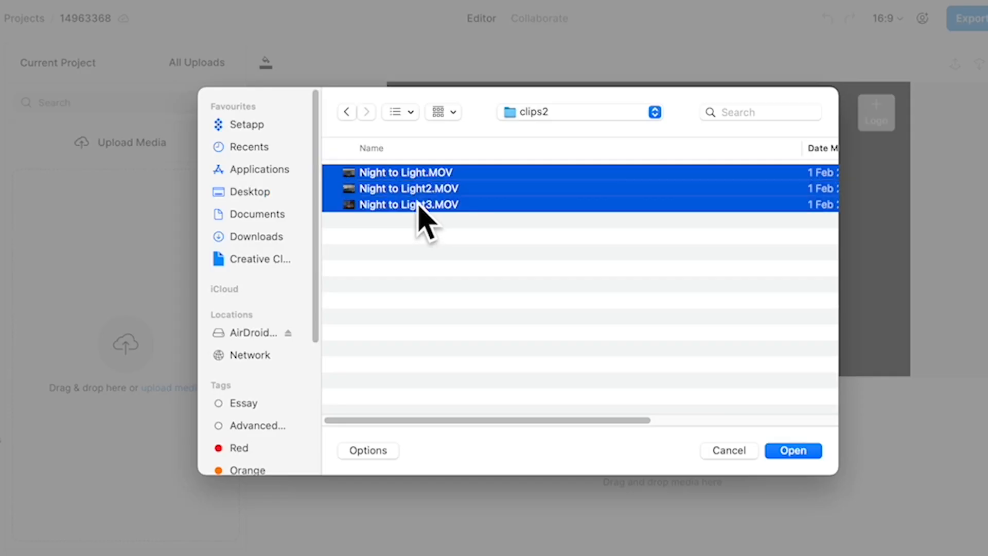
{"action": "left_click", "coordinate": [792, 450]}
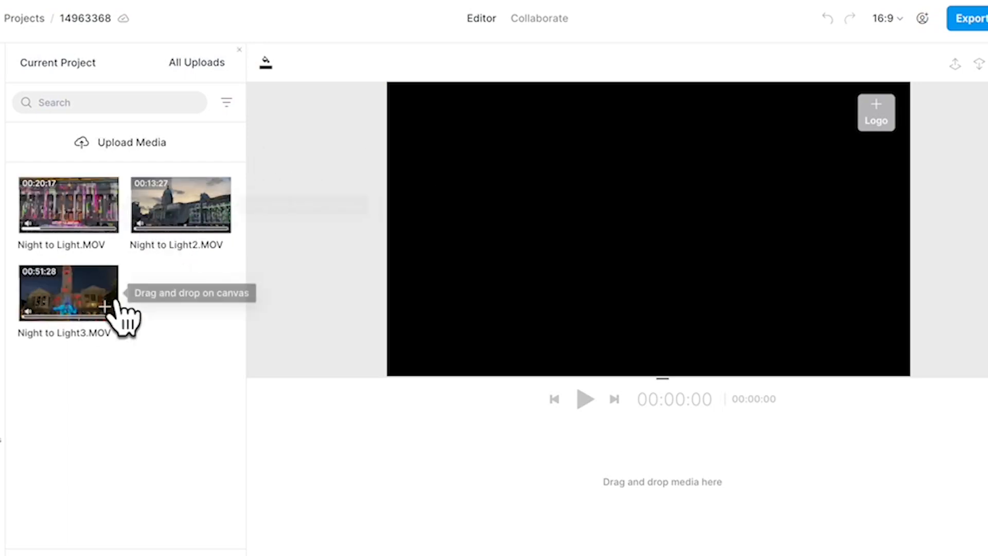
Add Night to Light2.MOV untrimmed to the timeline as the first clip
{"action": "left_click", "coordinate": [108, 219]}
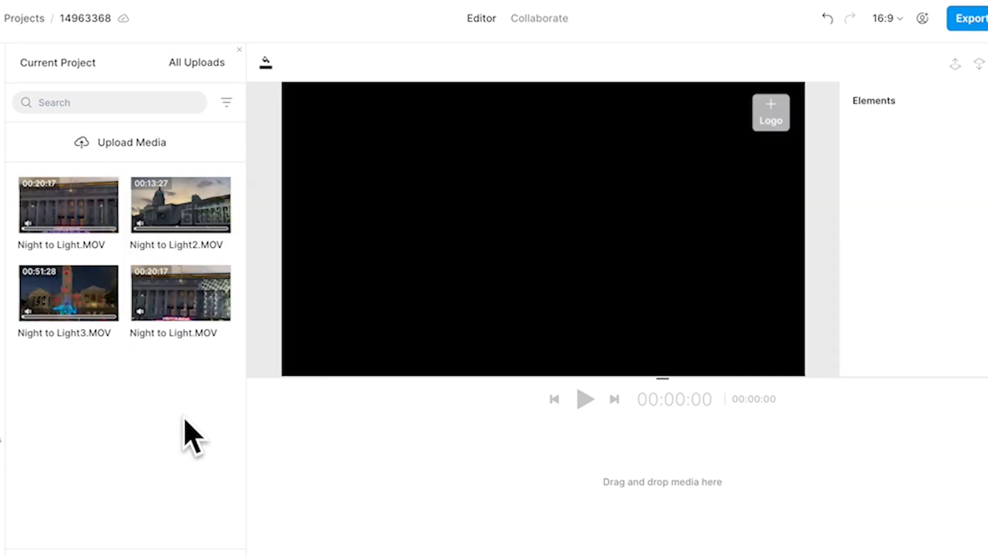
{"action": "left_click", "coordinate": [183, 201]}
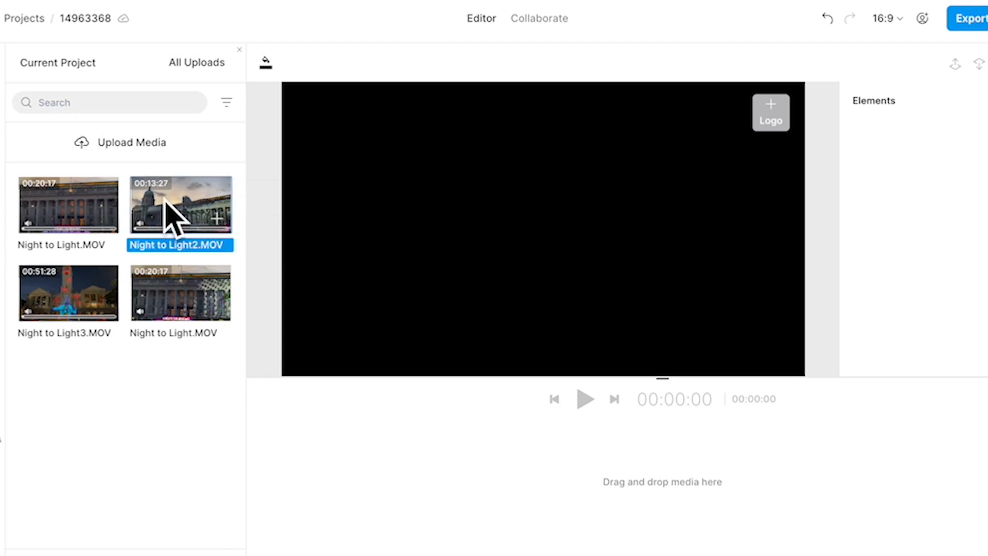
{"action": "left_click_drag", "start_coordinate": [179, 209], "coordinate": [256, 461]}
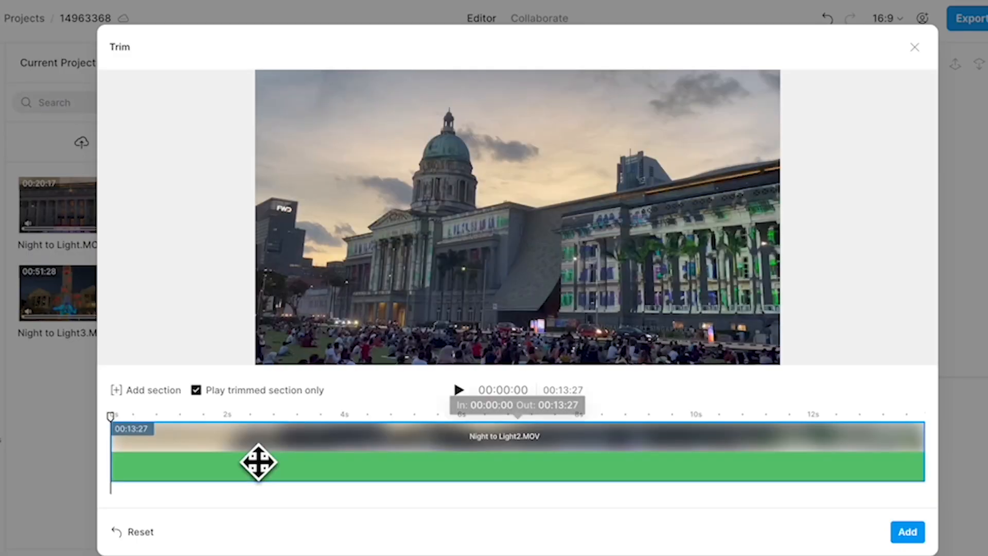
{"action": "left_click", "coordinate": [903, 529]}
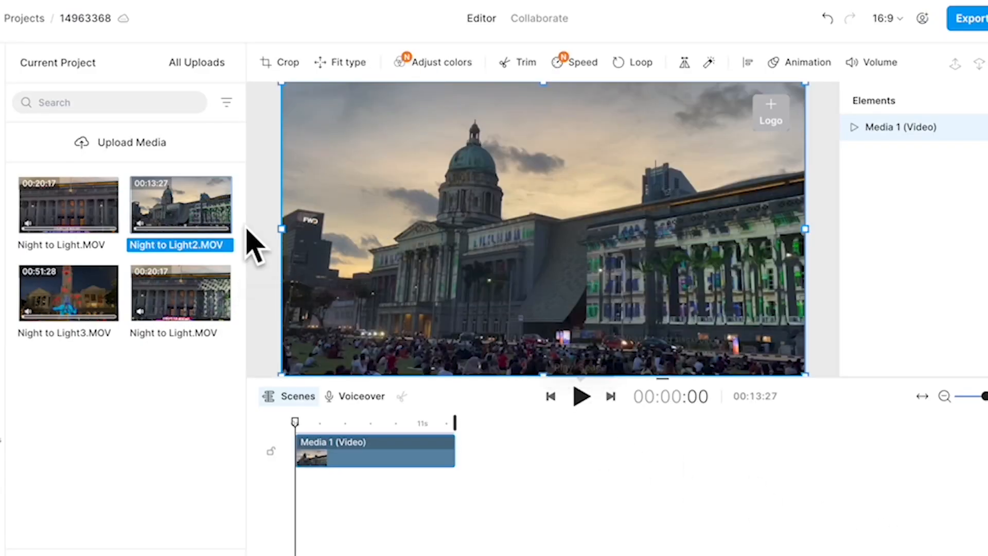
Add Night to Light.MOV untrimmed to the timeline as the second clip
{"action": "left_click", "coordinate": [183, 297]}
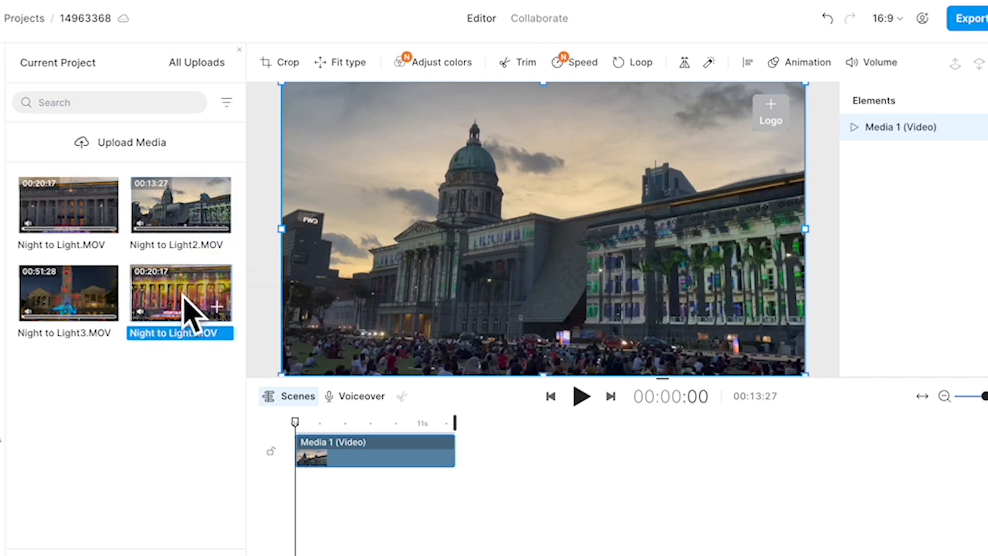
{"action": "left_click_drag", "start_coordinate": [168, 286], "coordinate": [467, 375]}
{"action": "left_click", "coordinate": [199, 308]}
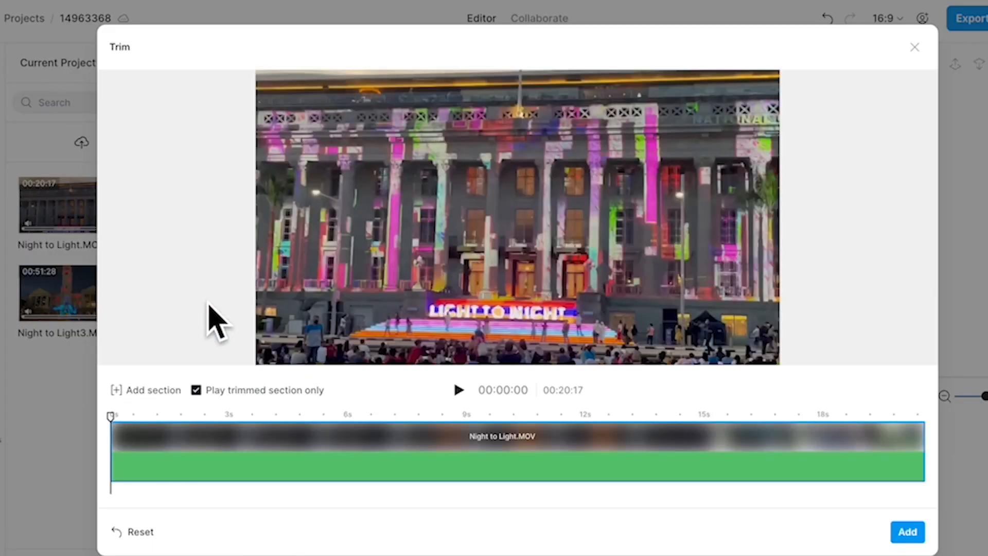
{"action": "left_click", "coordinate": [910, 533]}
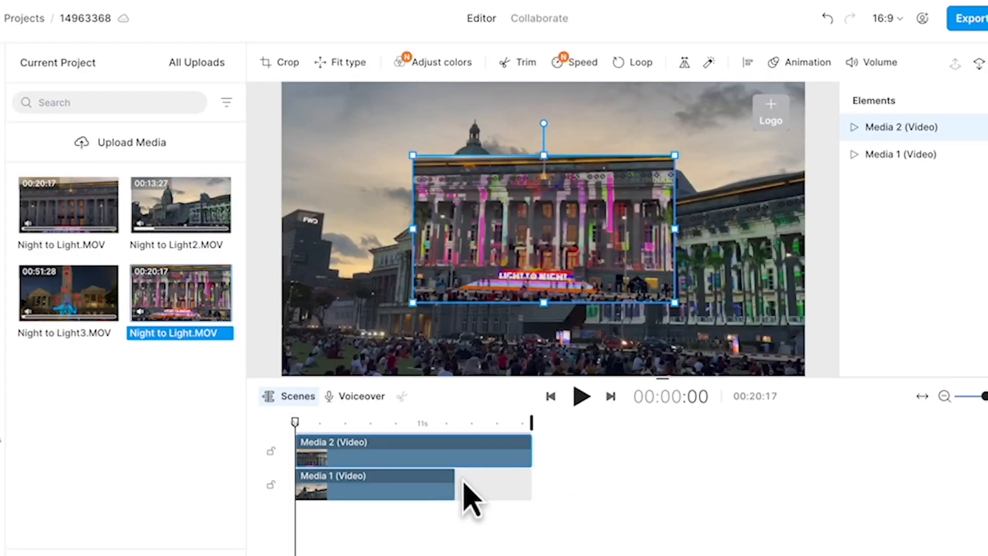
Place the Night to Light.MOV clip directly after the Night to Light2.MOV clip on the same timeline track
{"action": "left_click", "coordinate": [409, 512]}
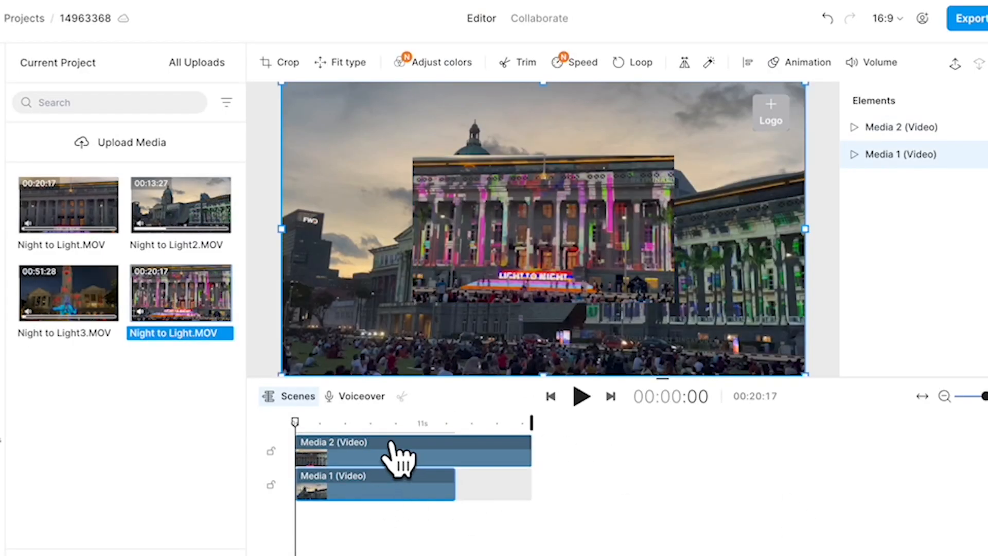
{"action": "left_click_drag", "start_coordinate": [434, 453], "coordinate": [569, 456]}
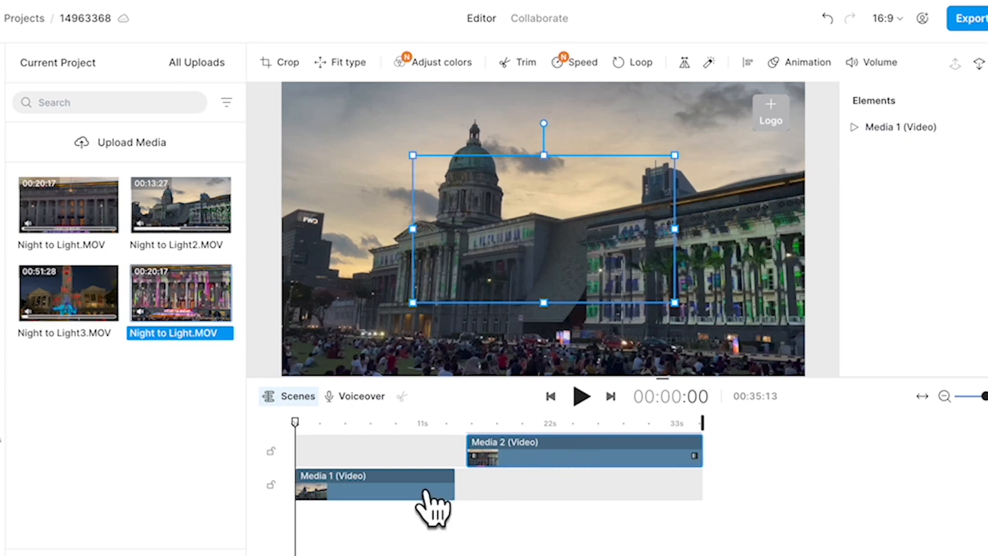
{"action": "left_click_drag", "start_coordinate": [400, 484], "coordinate": [403, 462]}
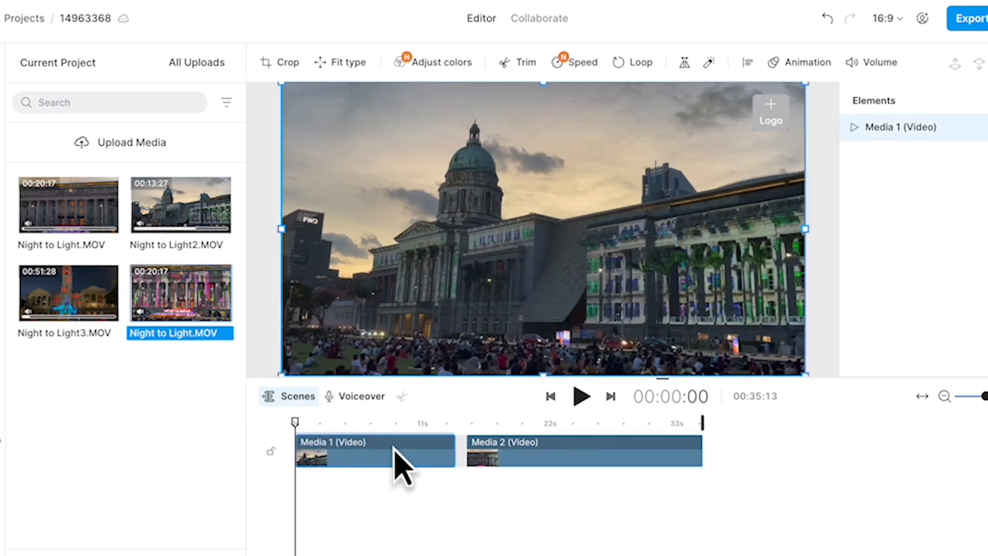
{"action": "left_click_drag", "start_coordinate": [568, 456], "coordinate": [546, 437]}
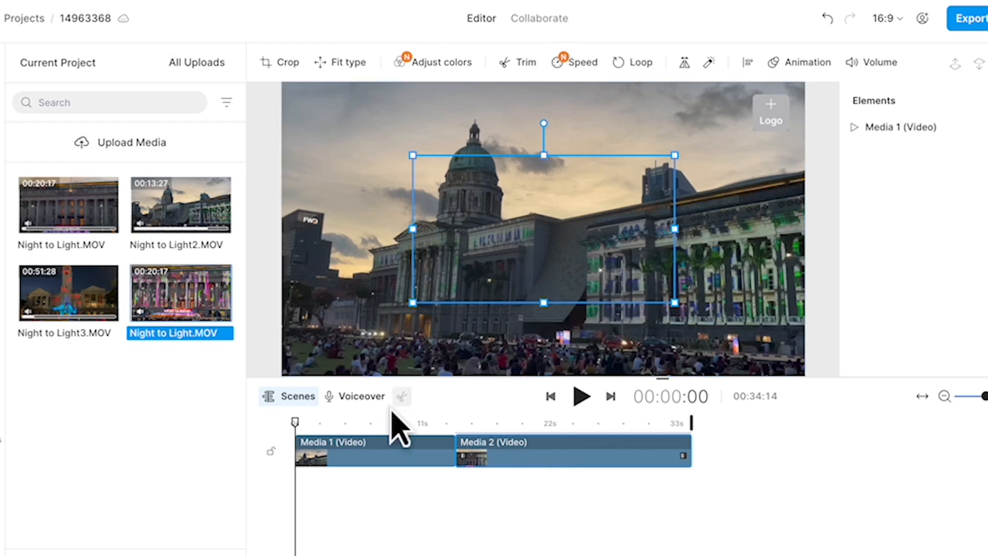
Enlarge the Night to Light.MOV clip in the frame at 00:21:08 until it fills the whole canvas
{"action": "left_click", "coordinate": [363, 423]}
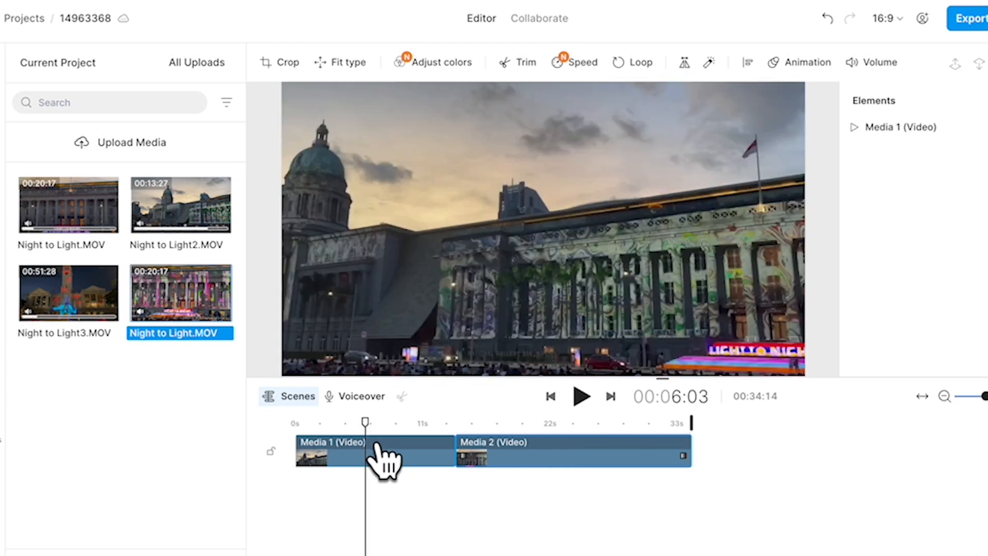
{"action": "left_click", "coordinate": [539, 424]}
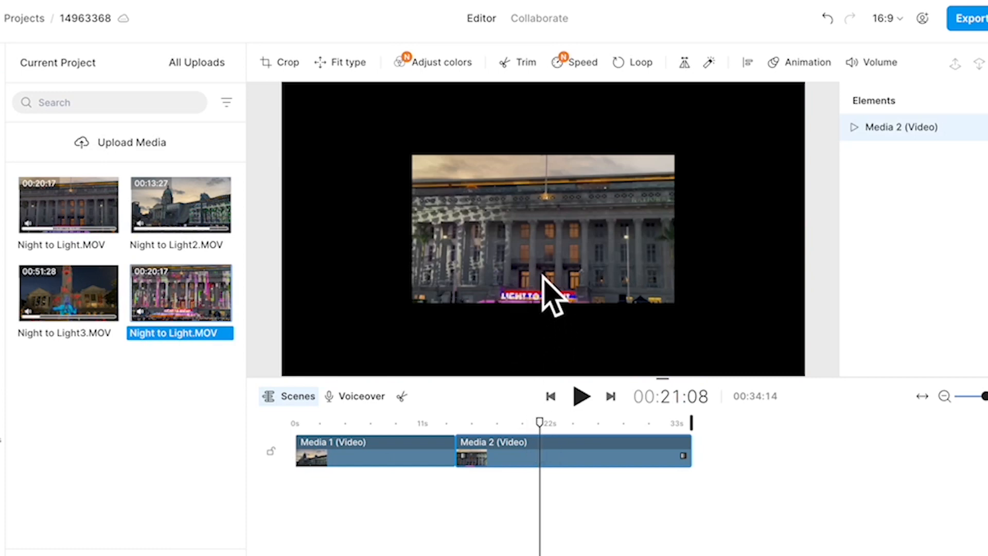
{"action": "left_click", "coordinate": [512, 455]}
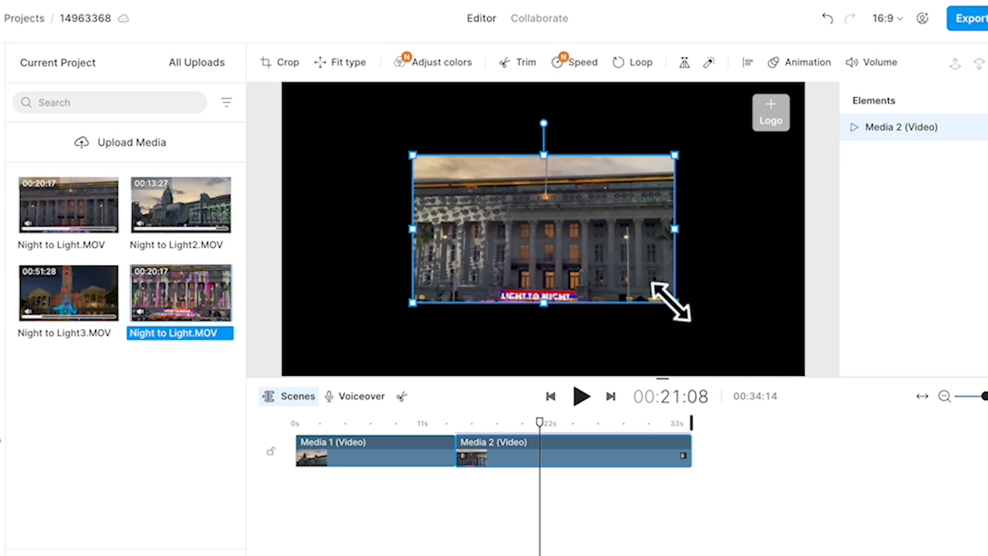
{"action": "left_click_drag", "start_coordinate": [673, 302], "coordinate": [807, 404]}
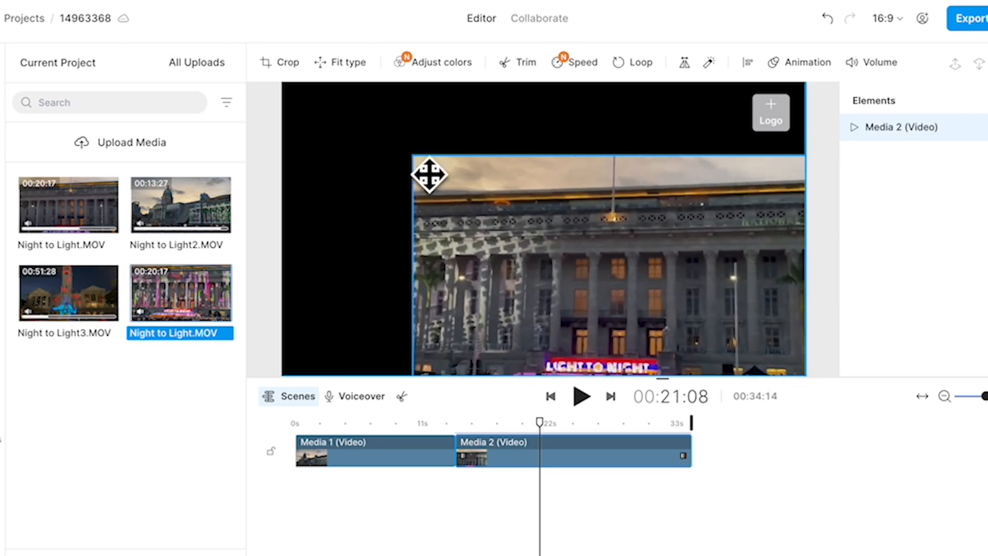
{"action": "left_click_drag", "start_coordinate": [413, 155], "coordinate": [282, 88]}
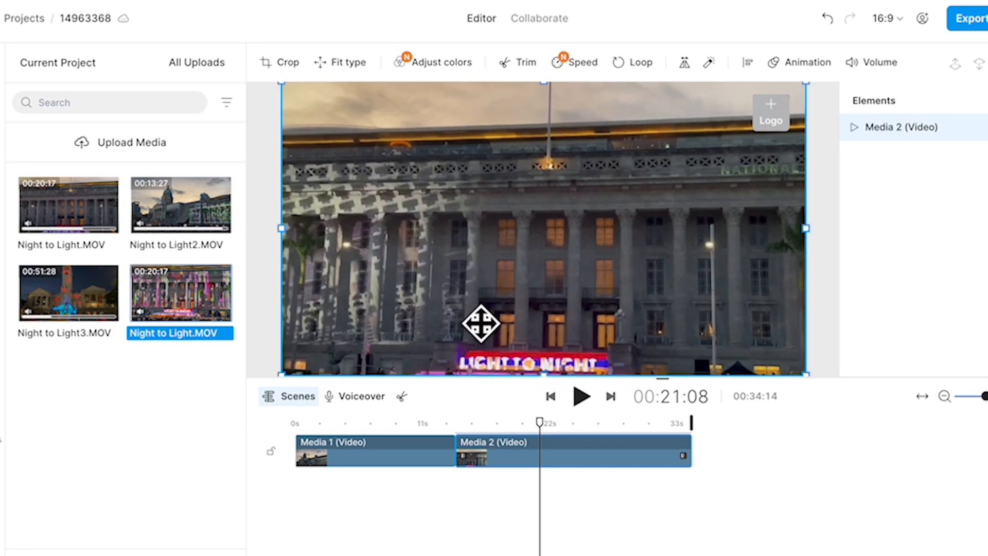
Split the Night to Light.MOV clip at 00:25:01 and delete the part after the cut
{"action": "left_click", "coordinate": [501, 422]}
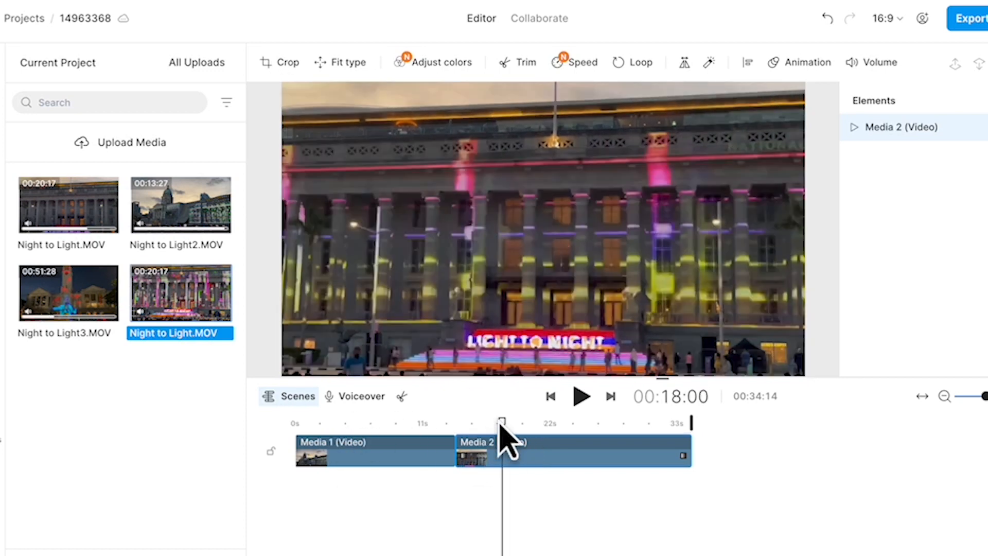
{"action": "left_click", "coordinate": [550, 423]}
{"action": "left_click_drag", "start_coordinate": [550, 423], "coordinate": [583, 423]}
{"action": "left_click", "coordinate": [570, 443]}
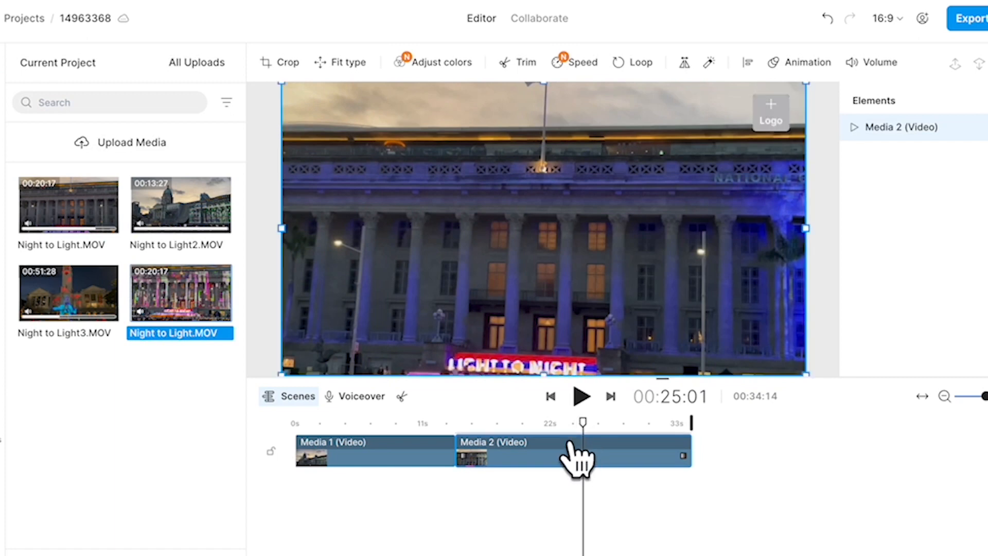
{"action": "key", "text": "s"}
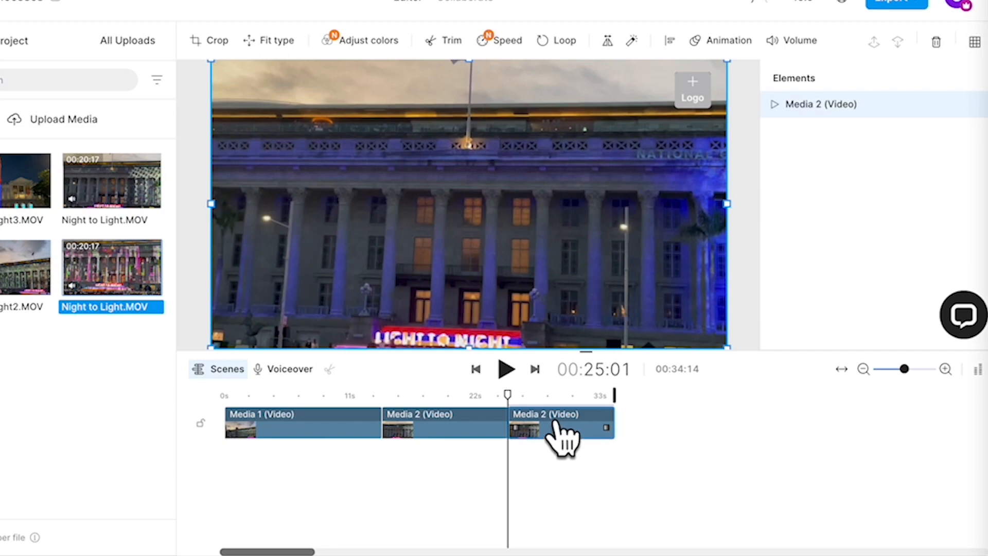
{"action": "right_click", "coordinate": [555, 423]}
{"action": "left_click", "coordinate": [611, 258]}
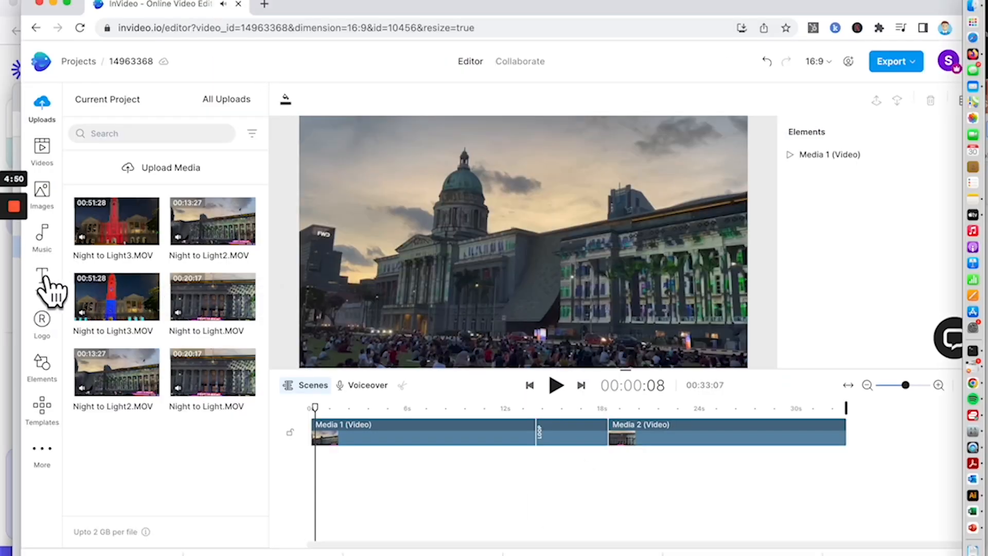
Add a heading text over the start of the first clip and show it in the frame at 00:02:11
{"action": "left_click", "coordinate": [43, 282]}
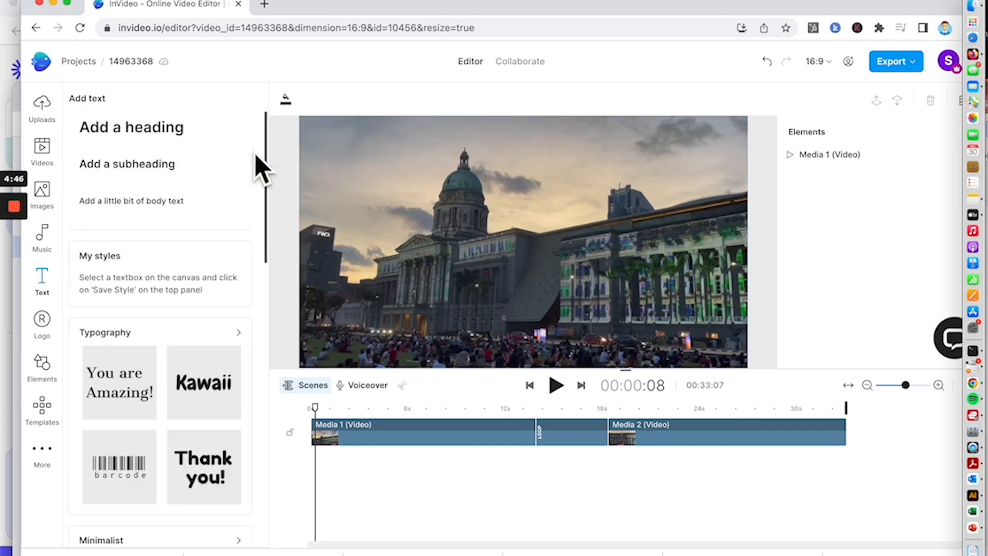
{"action": "left_click", "coordinate": [138, 130]}
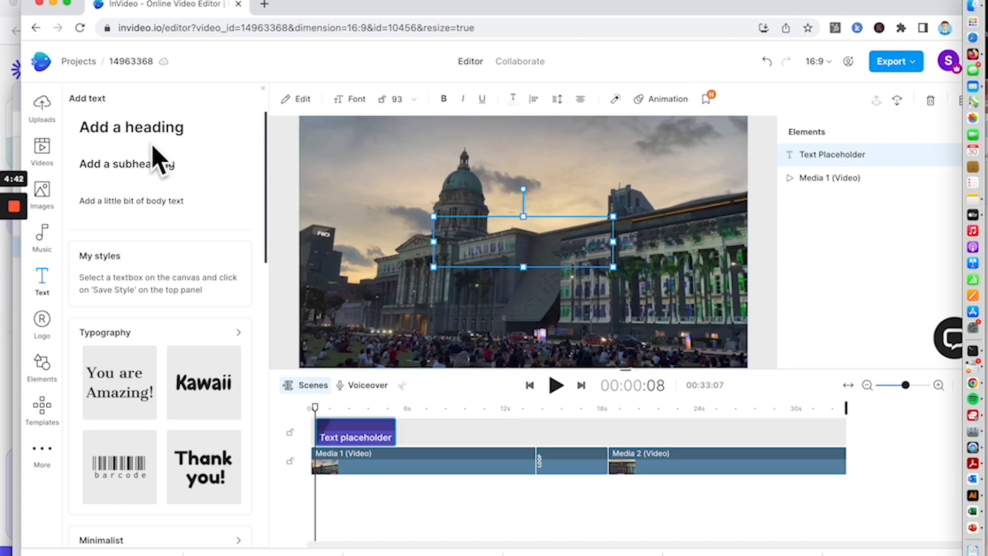
{"action": "left_click", "coordinate": [498, 236]}
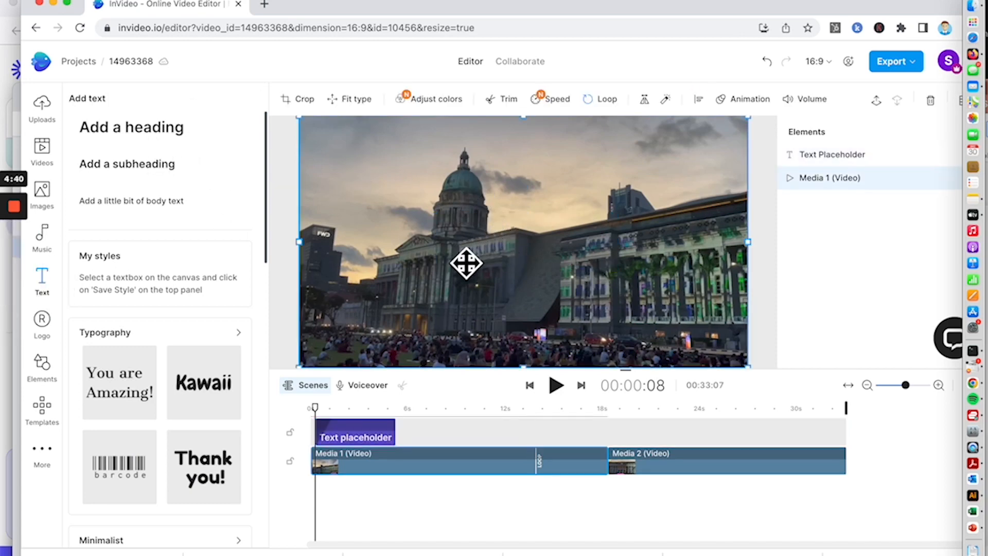
{"action": "left_click", "coordinate": [348, 437]}
{"action": "left_click", "coordinate": [348, 409]}
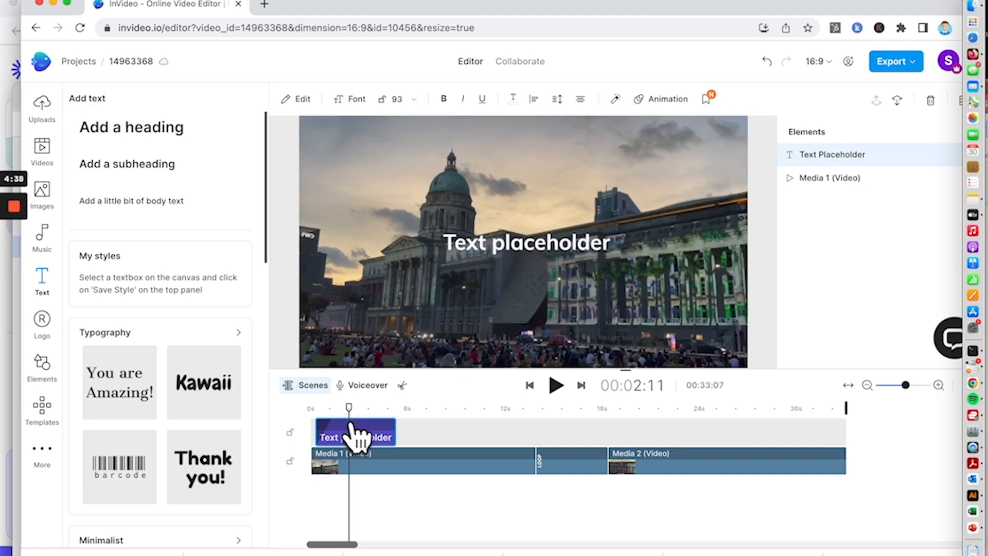
{"action": "left_click", "coordinate": [502, 243]}
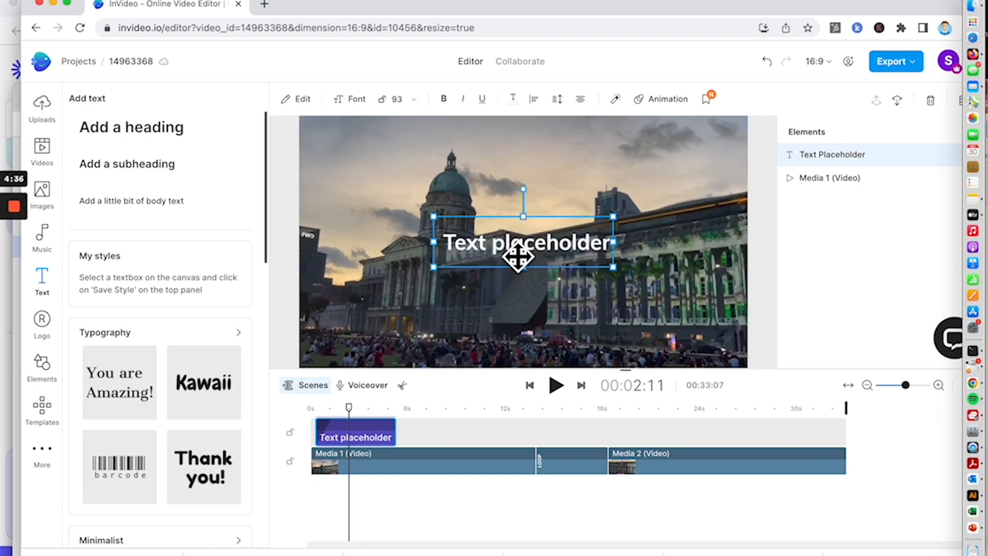
Replace the heading's placeholder with "Light Night at the Museum" and move it up into the sky near the frame's upper edge
{"action": "double_click", "coordinate": [514, 257]}
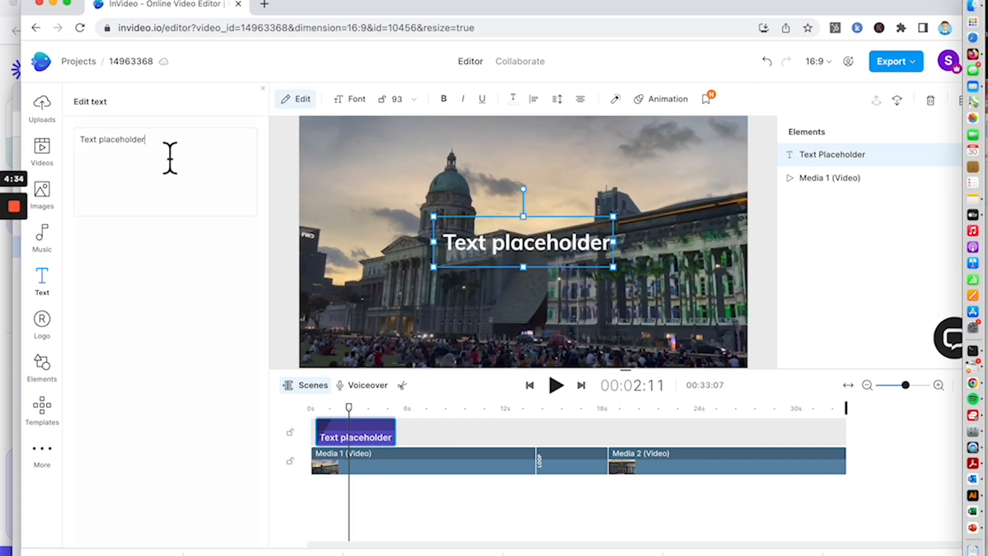
{"action": "left_click_drag", "start_coordinate": [170, 157], "coordinate": [66, 154]}
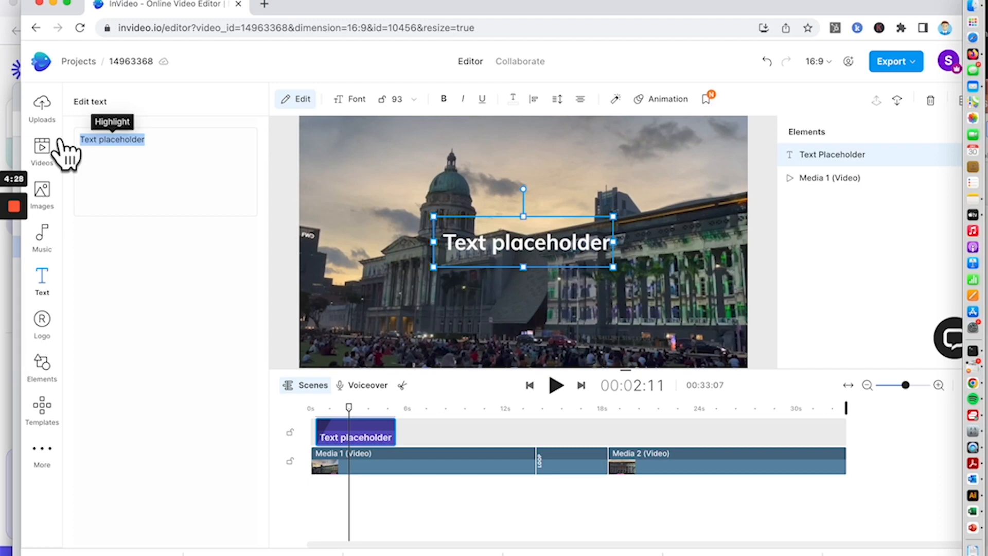
{"action": "type", "text": "Light Night at the Museum"}
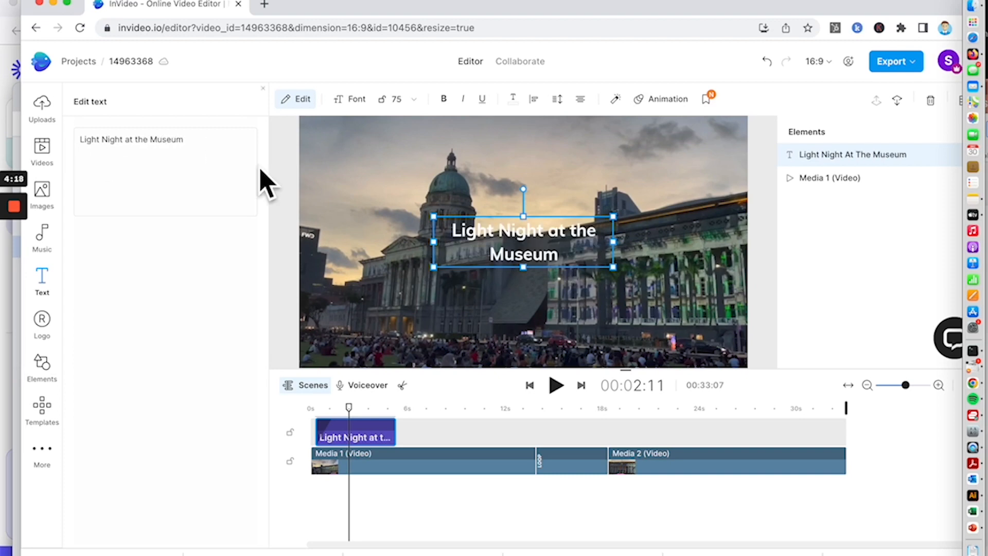
{"action": "left_click_drag", "start_coordinate": [556, 246], "coordinate": [563, 168]}
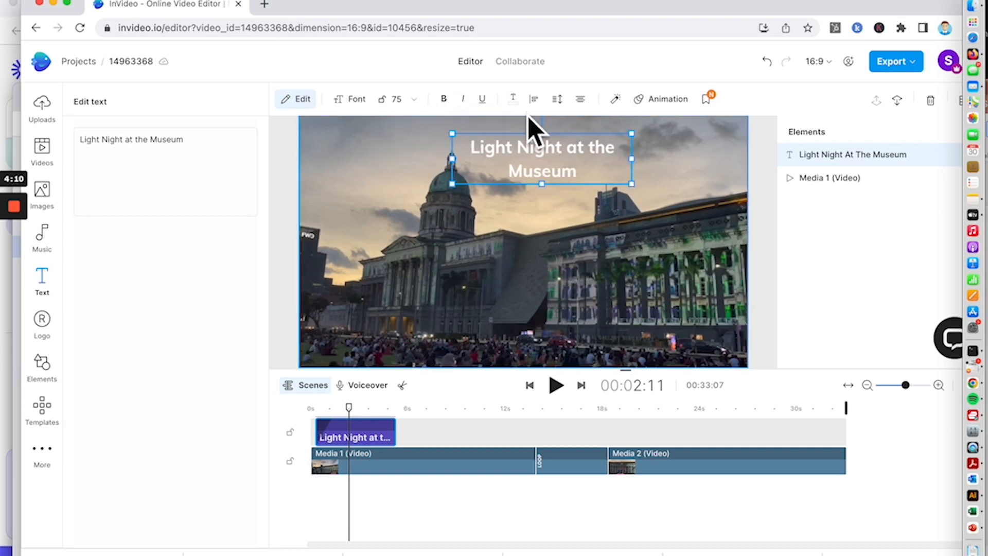
Change the heading's text colour to black (#000000) and its font size to 90
{"action": "left_click", "coordinate": [513, 100]}
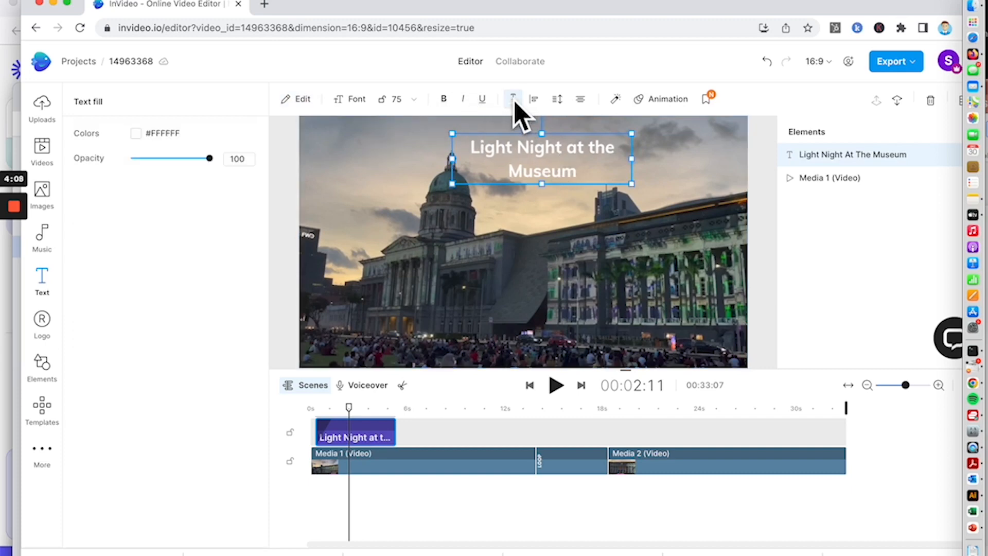
{"action": "left_click", "coordinate": [136, 135]}
{"action": "left_click", "coordinate": [79, 432]}
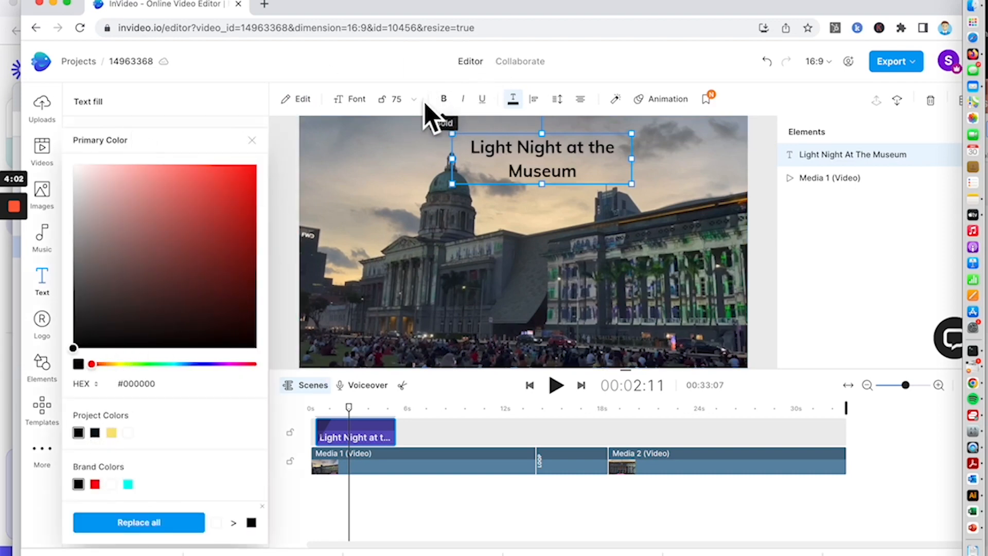
{"action": "left_click", "coordinate": [405, 99]}
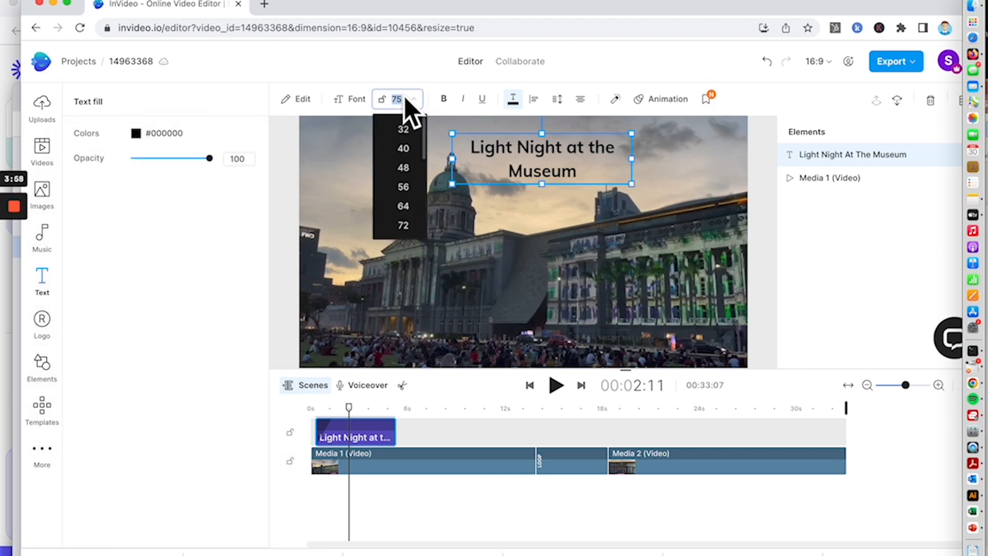
{"action": "type", "text": "90"}
{"action": "key", "text": "Return"}
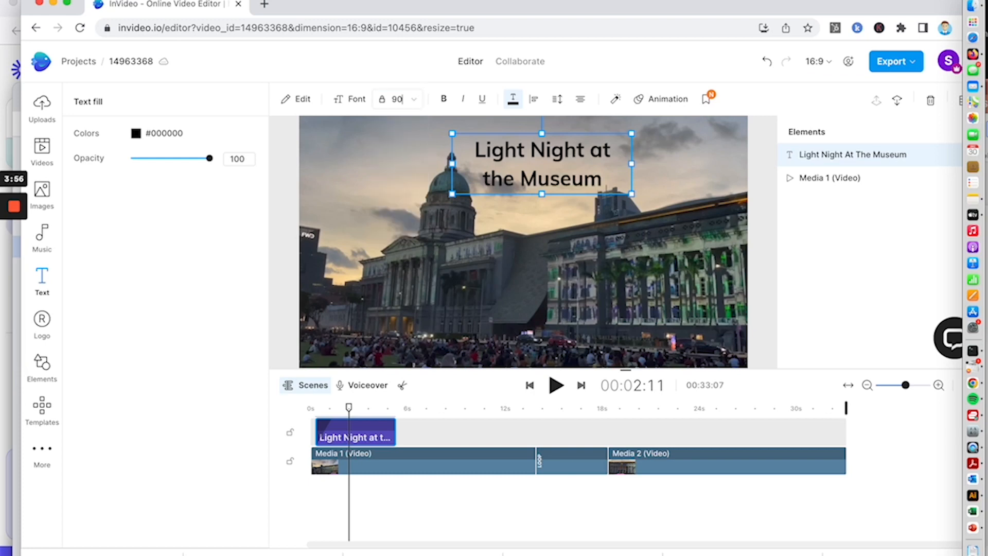
Try the yellow project colour #F8E478 on the heading, then restore its black #000000 fill
{"action": "left_click", "coordinate": [518, 105]}
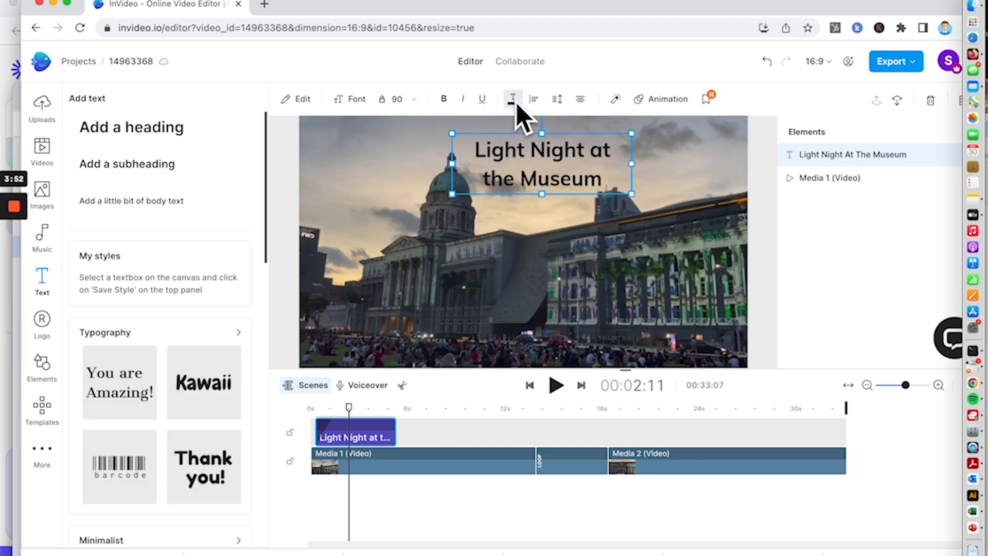
{"action": "left_click", "coordinate": [517, 104]}
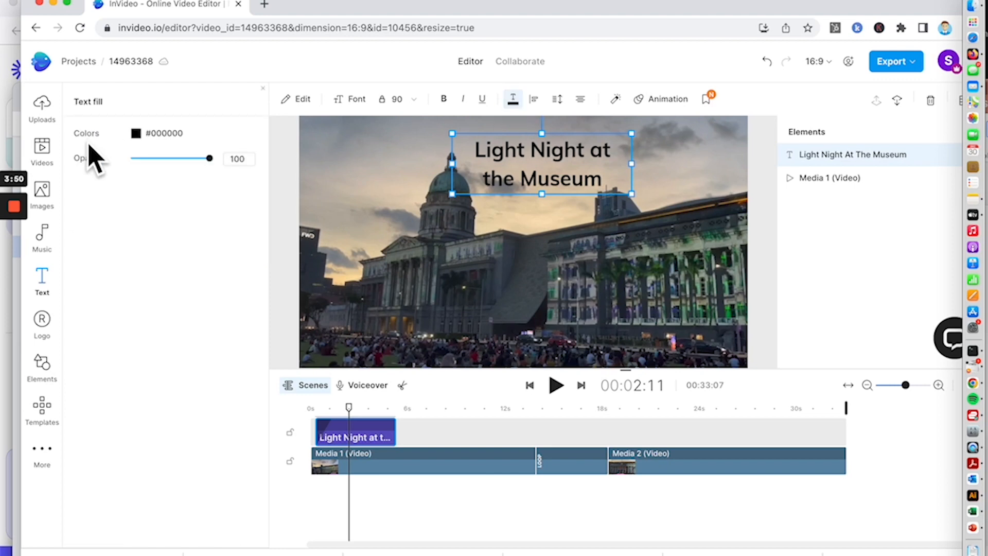
{"action": "left_click", "coordinate": [136, 134]}
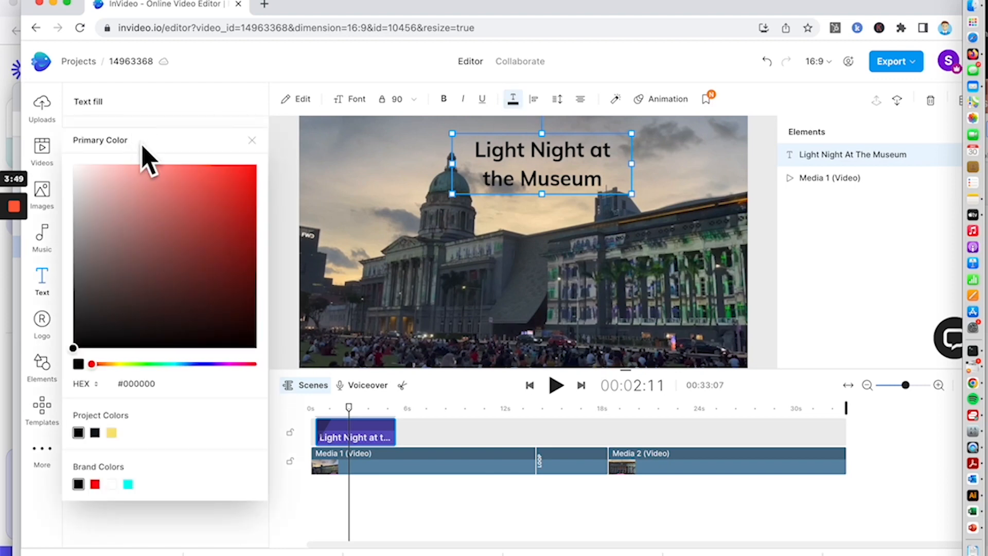
{"action": "left_click", "coordinate": [249, 170]}
{"action": "left_click", "coordinate": [111, 432]}
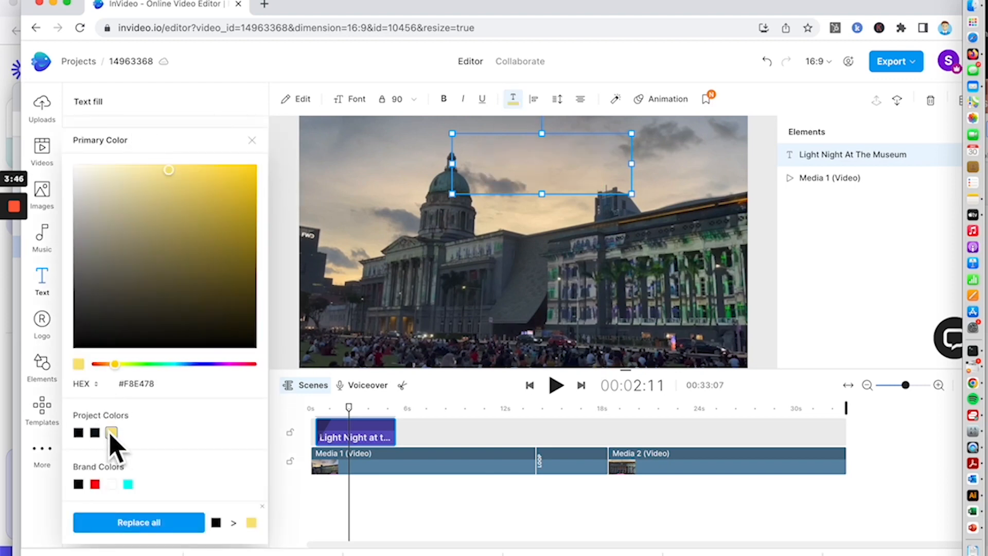
{"action": "left_click", "coordinate": [78, 433]}
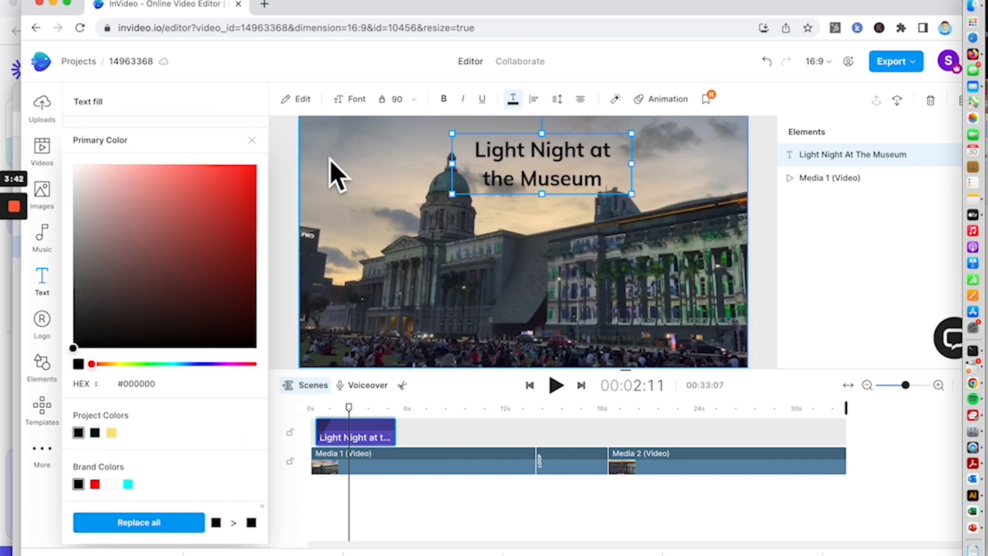
{"action": "left_click", "coordinate": [290, 165]}
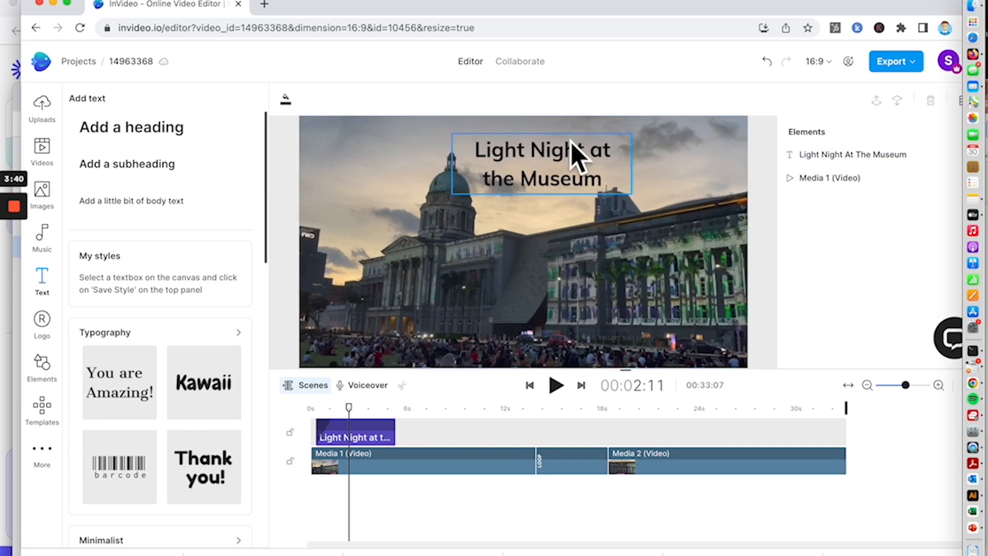
Show the frame at 00:01:14 and move the heading clip to the very start of the timeline
{"action": "mouse_move", "coordinate": [348, 408]}
{"action": "left_mouse_down"}
{"action": "mouse_move", "coordinate": [383, 407]}
{"action": "mouse_move", "coordinate": [334, 412]}
{"action": "left_mouse_up"}
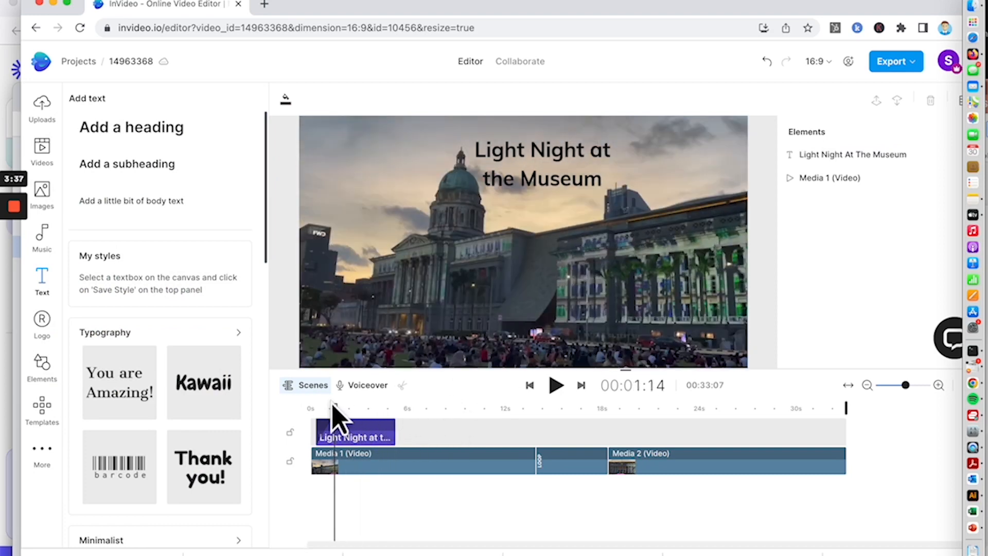
{"action": "left_click", "coordinate": [348, 430]}
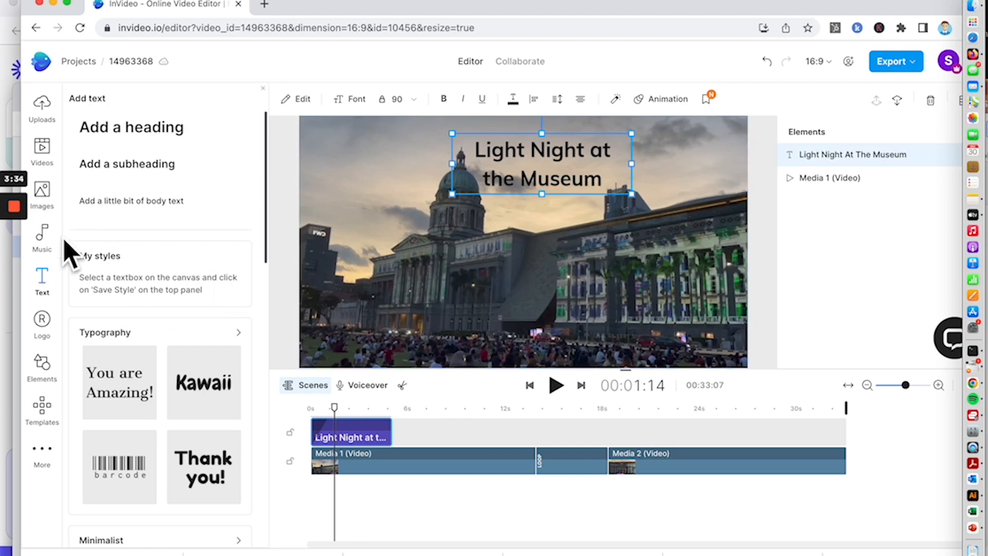
Add the coloured Things In One Spot logo (colour-hi-res.png), shift it slightly inward from the frame's corner and shrink it a little
{"action": "left_click", "coordinate": [41, 323]}
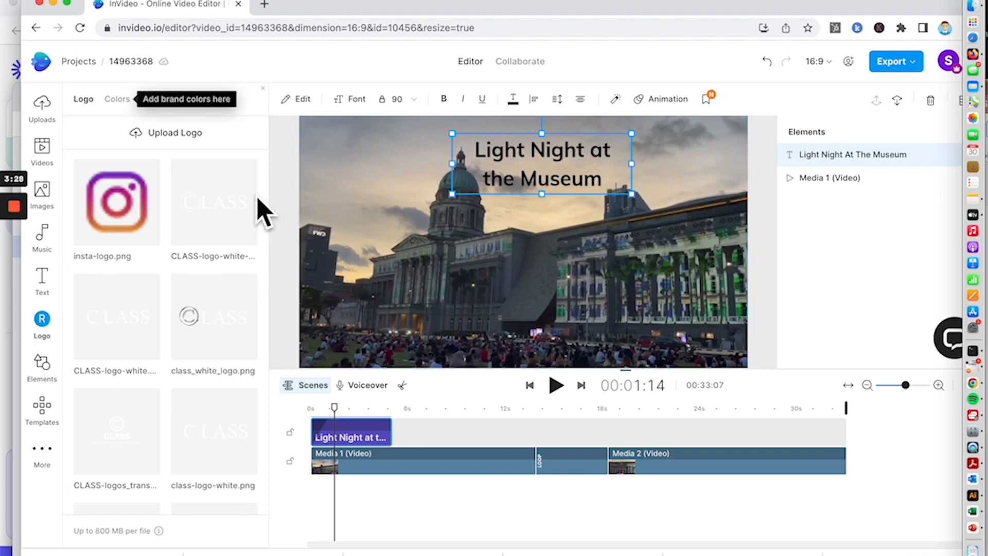
{"action": "scroll", "coordinate": [177, 318], "scroll_direction": "down", "scroll_amount": 10}
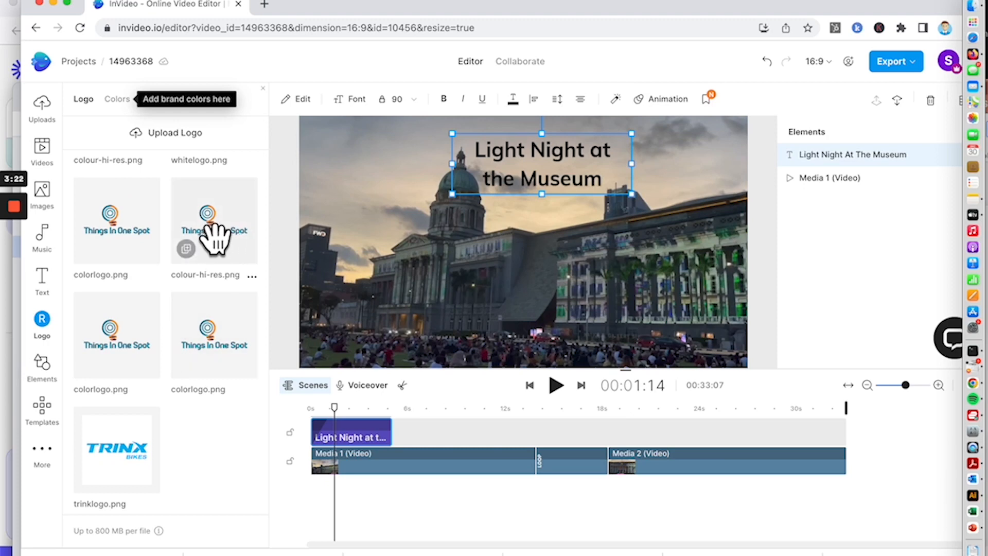
{"action": "left_click", "coordinate": [214, 234]}
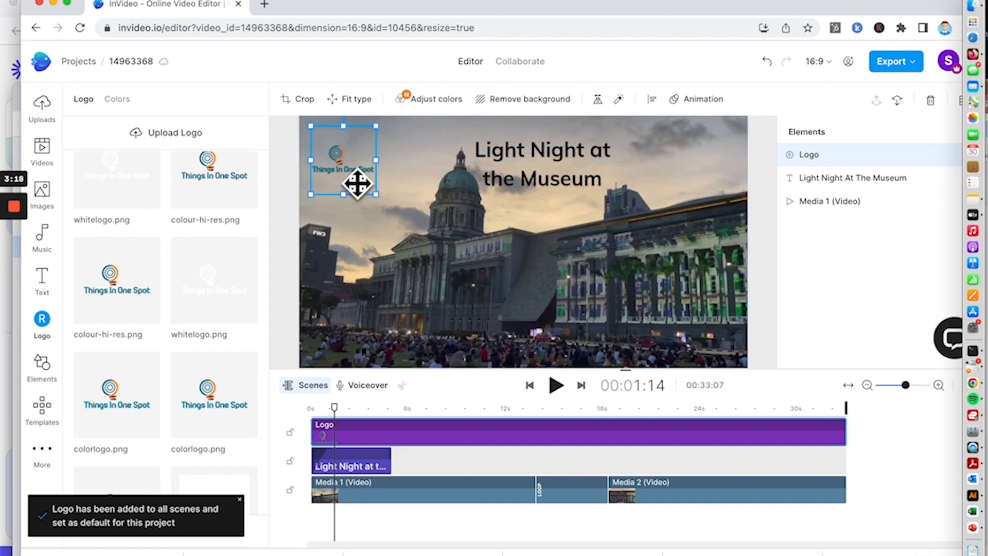
{"action": "left_click_drag", "start_coordinate": [357, 183], "coordinate": [367, 188]}
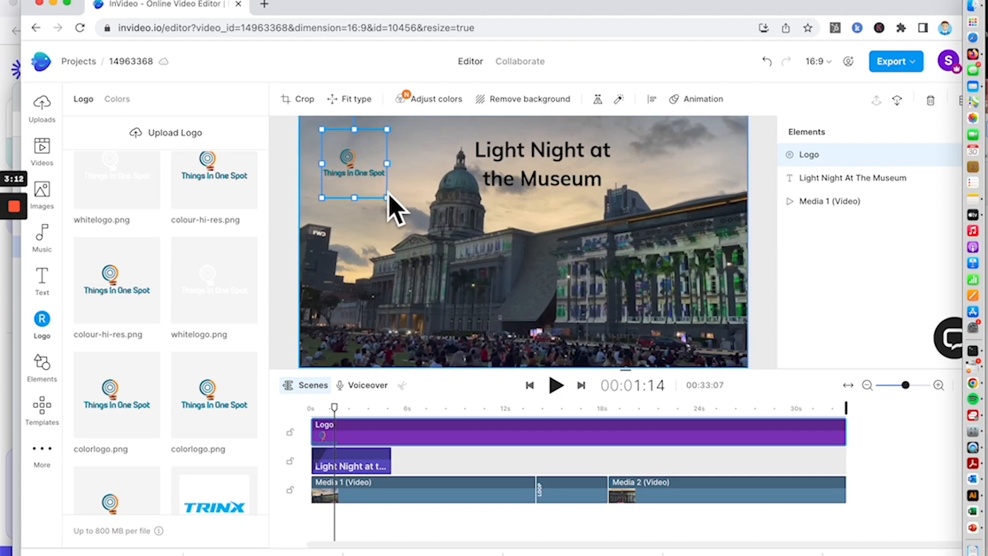
{"action": "left_click_drag", "start_coordinate": [392, 201], "coordinate": [364, 173]}
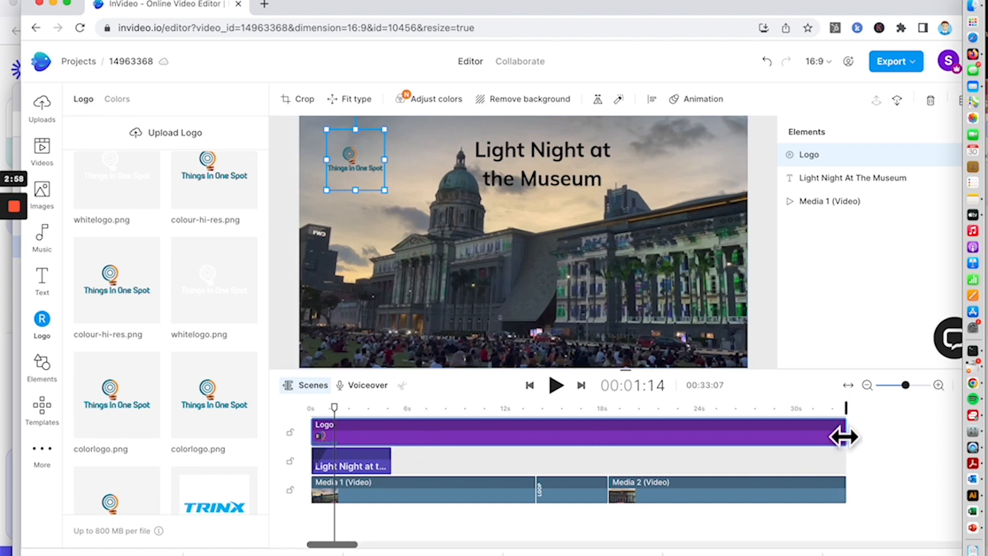
Shorten the logo clip so it ends together with the heading clip, and show the frame at 00:02:08
{"action": "left_click_drag", "start_coordinate": [844, 436], "coordinate": [392, 444]}
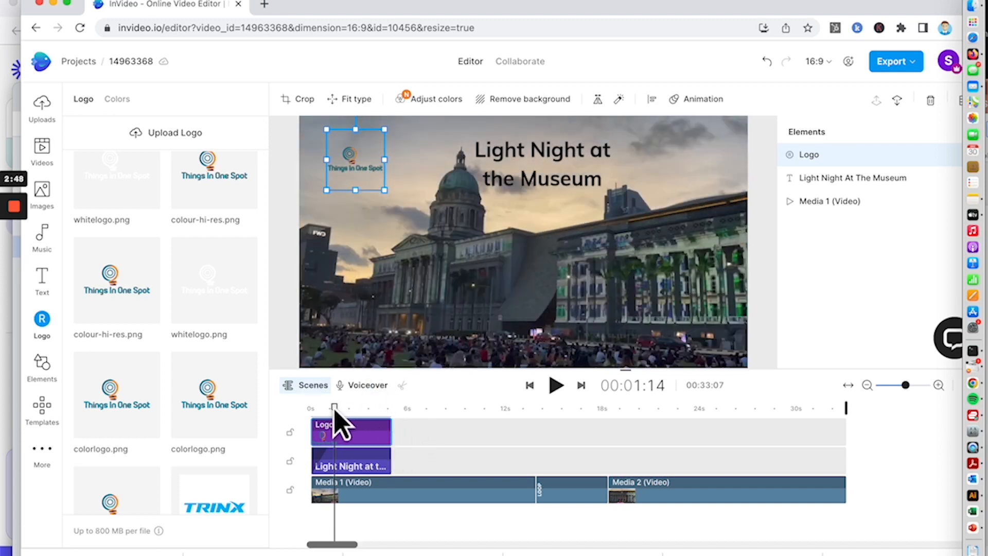
{"action": "mouse_move", "coordinate": [334, 410]}
{"action": "left_mouse_down"}
{"action": "mouse_move", "coordinate": [354, 409]}
{"action": "mouse_move", "coordinate": [312, 409]}
{"action": "mouse_move", "coordinate": [492, 409]}
{"action": "mouse_move", "coordinate": [347, 409]}
{"action": "left_mouse_up"}
{"action": "mouse_move", "coordinate": [16, 216]}
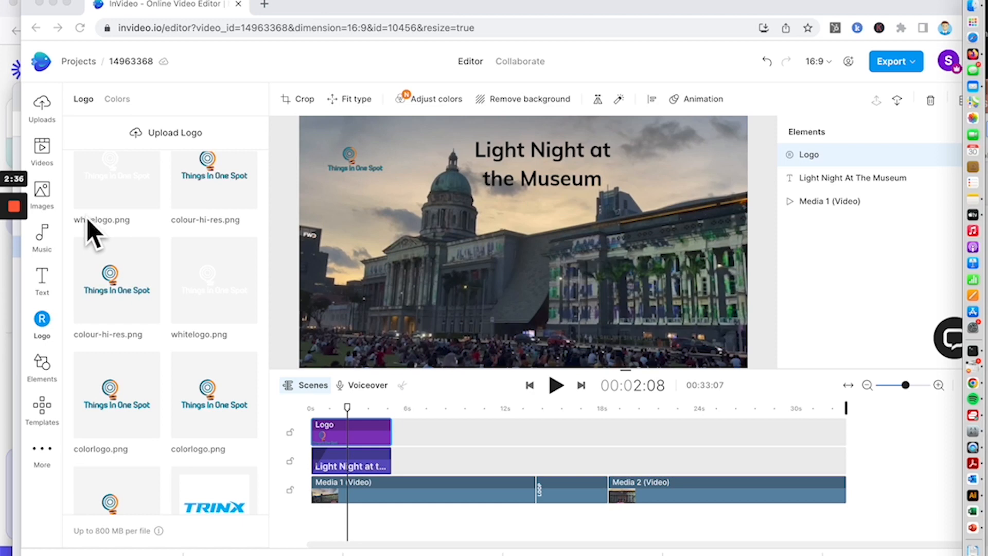
Preview "Keep It Simple - Instrumental" from the Inspiring music and add it below the video clips near the timeline's start
{"action": "left_click", "coordinate": [44, 247]}
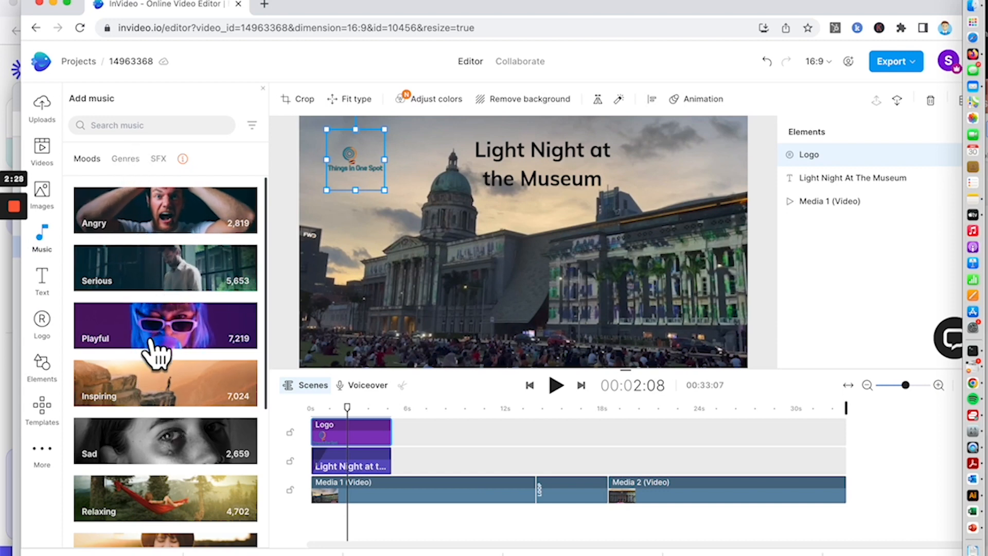
{"action": "left_click", "coordinate": [147, 397]}
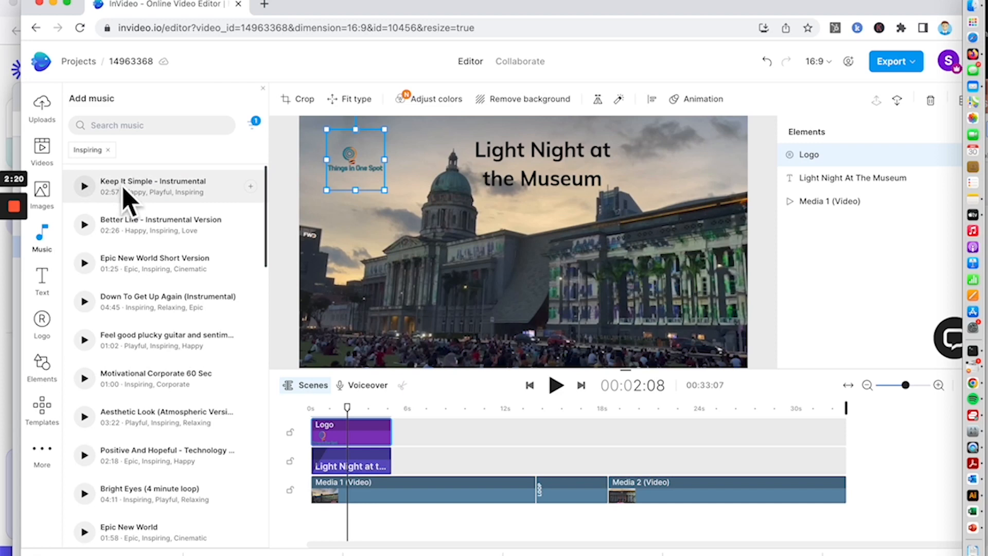
{"action": "left_click_drag", "start_coordinate": [123, 186], "coordinate": [102, 187]}
{"action": "left_click", "coordinate": [85, 188]}
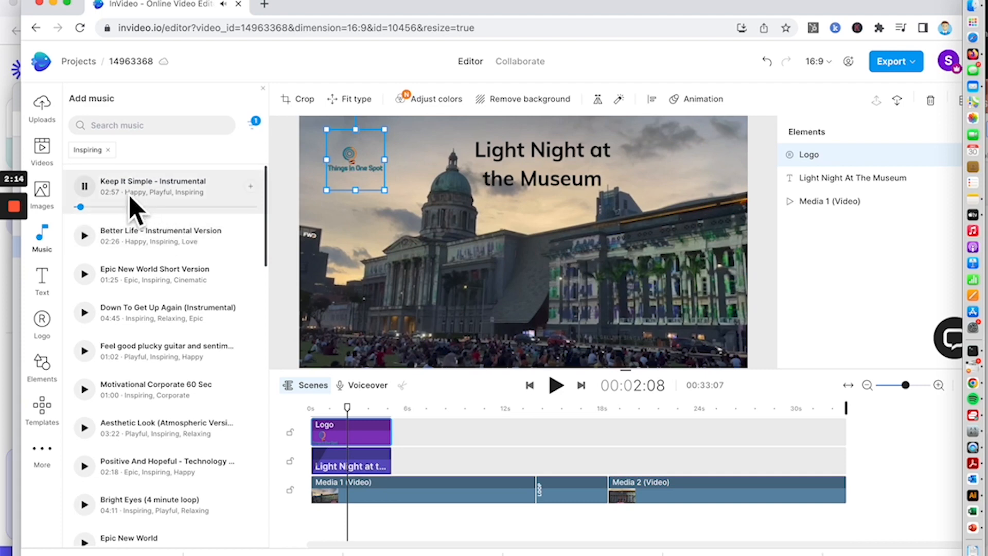
{"action": "left_click", "coordinate": [88, 188]}
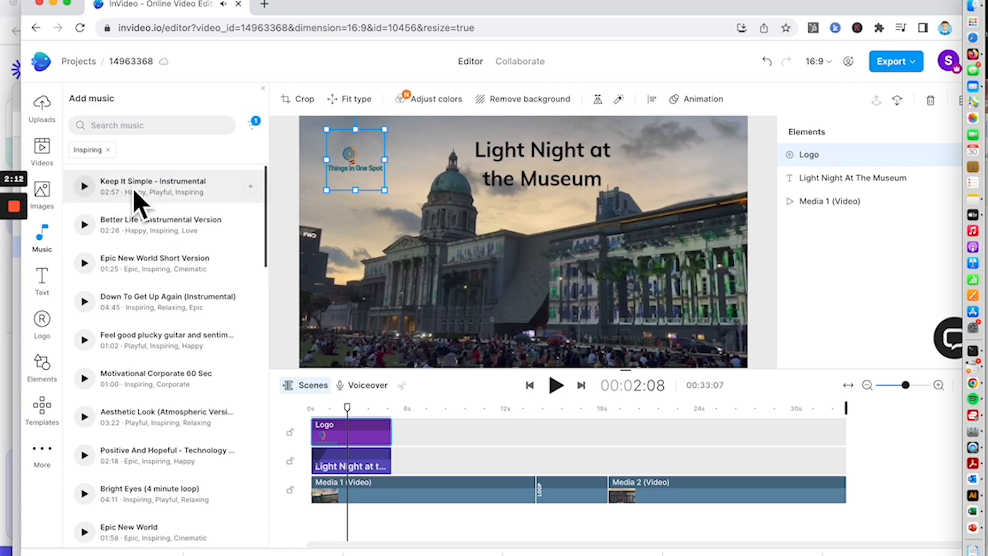
{"action": "left_click_drag", "start_coordinate": [121, 188], "coordinate": [311, 512]}
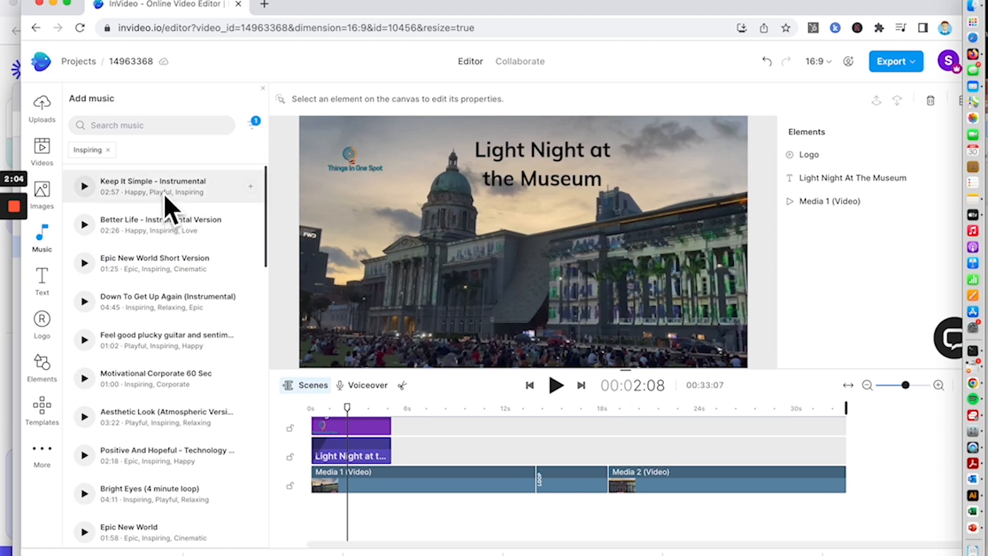
{"action": "left_click_drag", "start_coordinate": [162, 197], "coordinate": [322, 517]}
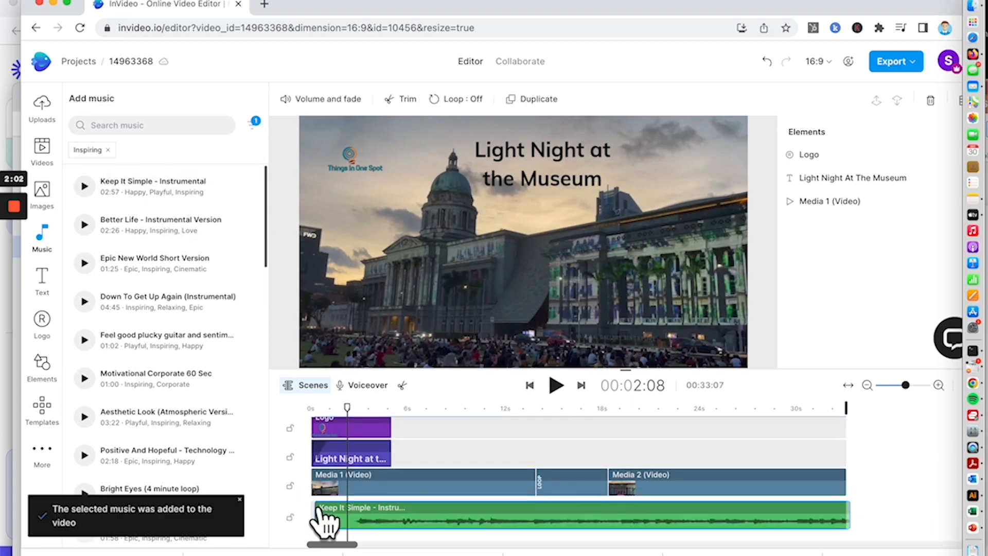
Play the timeline to check the clips together with the added music, and stop playback
{"action": "left_click", "coordinate": [556, 385]}
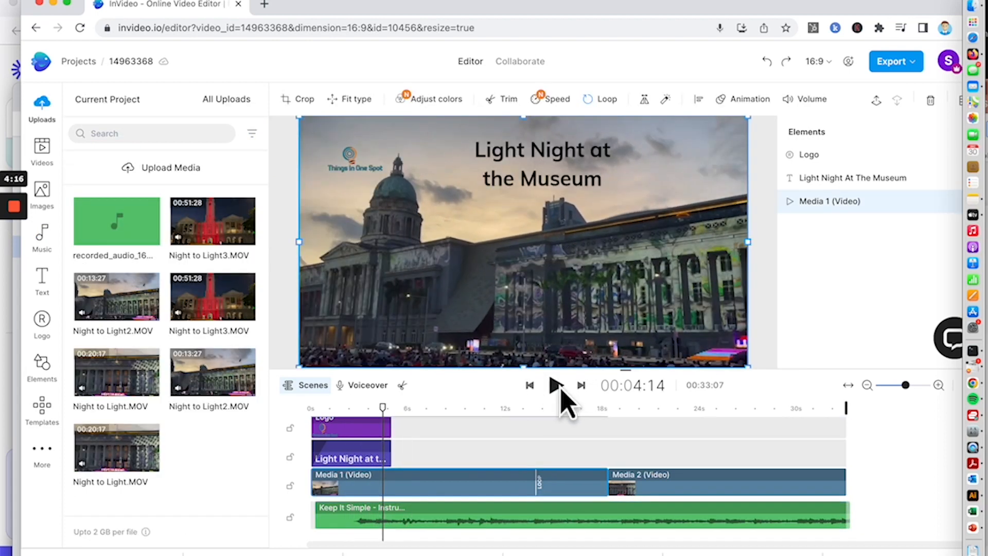
{"action": "left_click", "coordinate": [556, 386]}
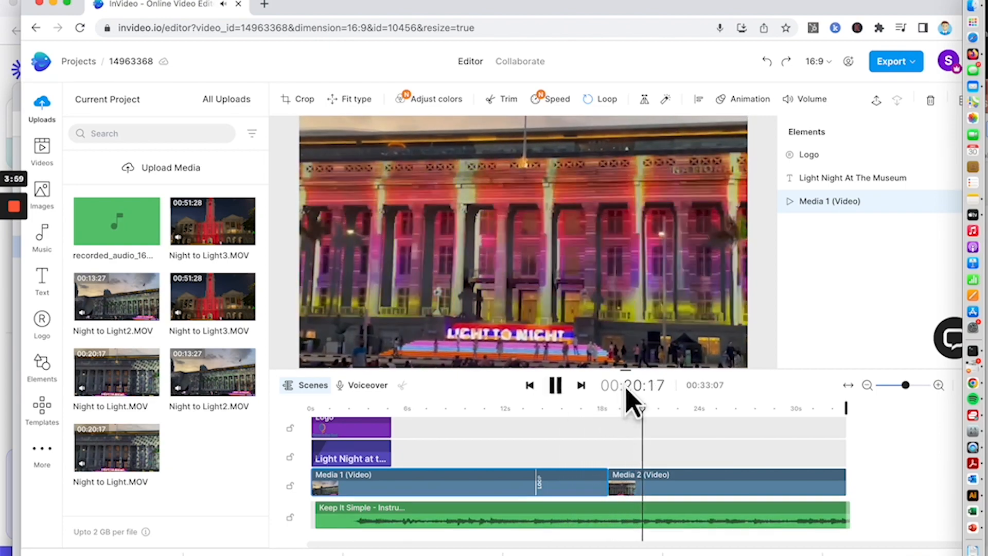
{"action": "left_click", "coordinate": [556, 385]}
{"action": "left_click", "coordinate": [442, 514]}
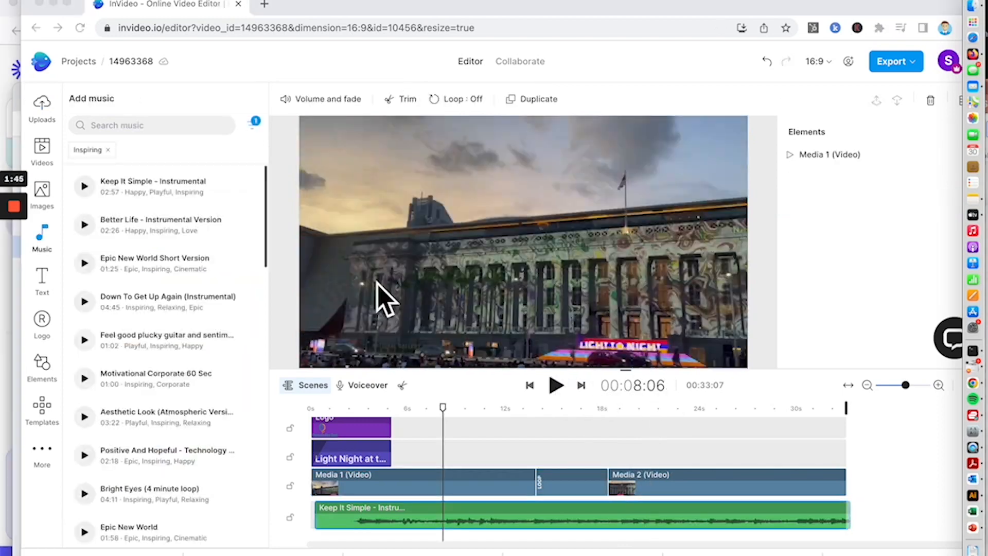
Record a voiceover about 5 seconds long, allowing the site to use the microphone
{"action": "left_click", "coordinate": [366, 387]}
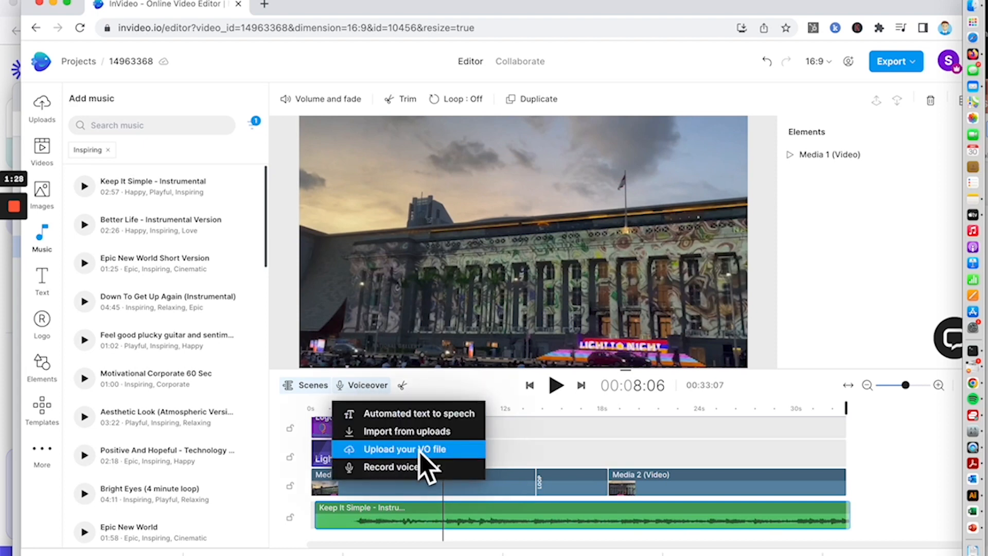
{"action": "left_click", "coordinate": [408, 467]}
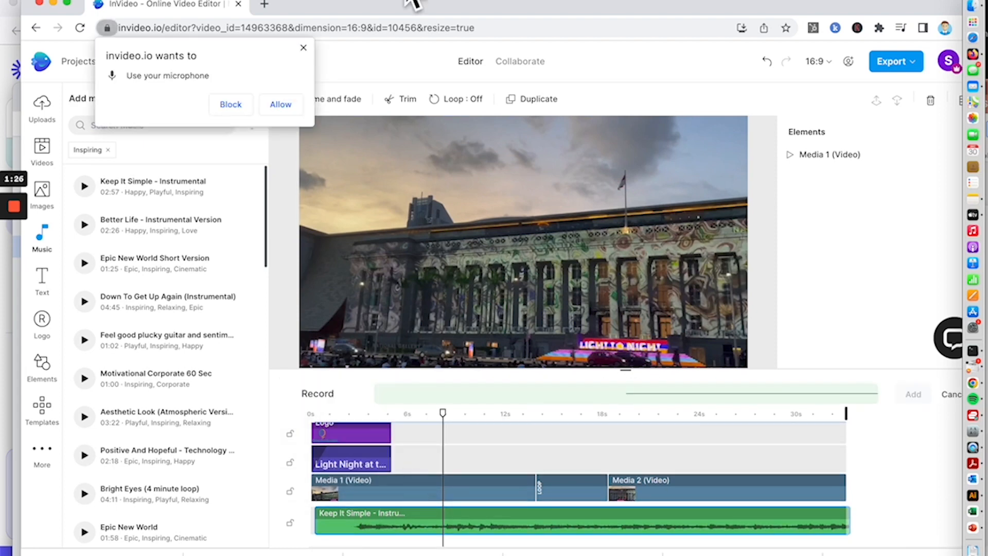
{"action": "left_click", "coordinate": [286, 108]}
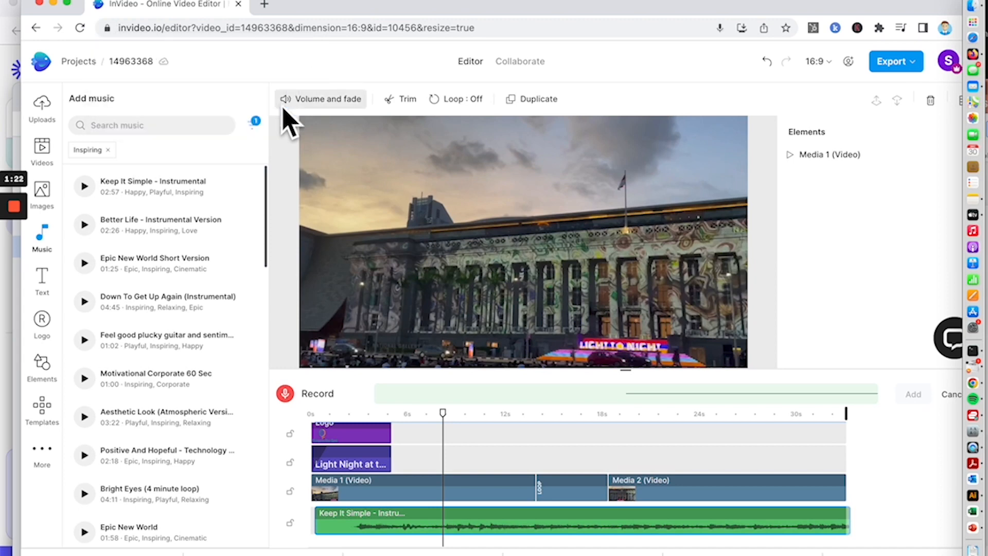
{"action": "left_click", "coordinate": [285, 394]}
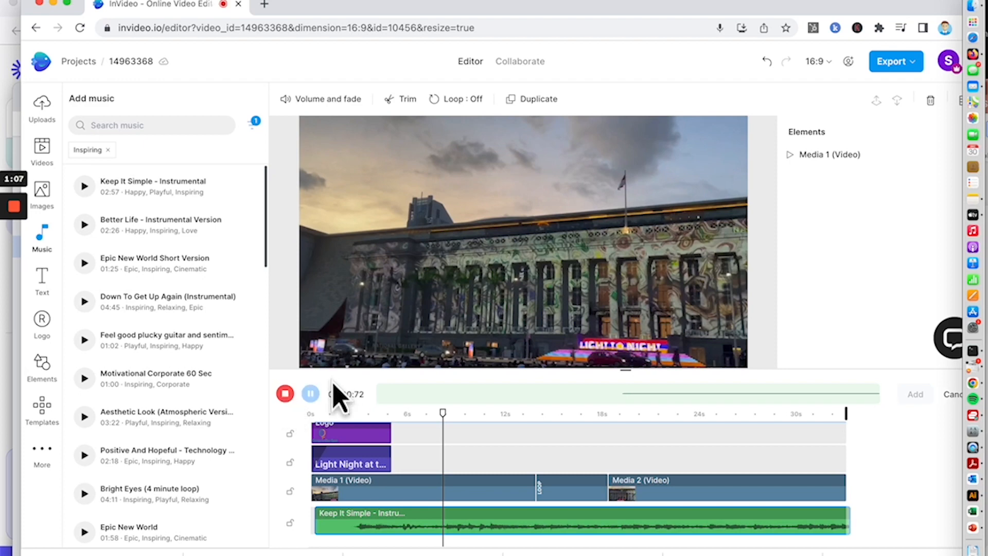
{"action": "left_click", "coordinate": [285, 395]}
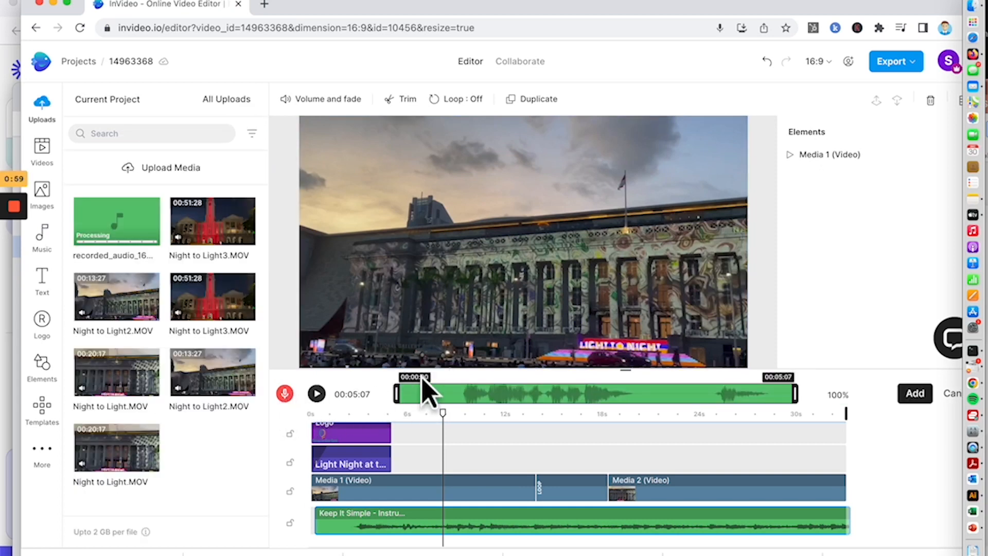
{"action": "left_click", "coordinate": [441, 363]}
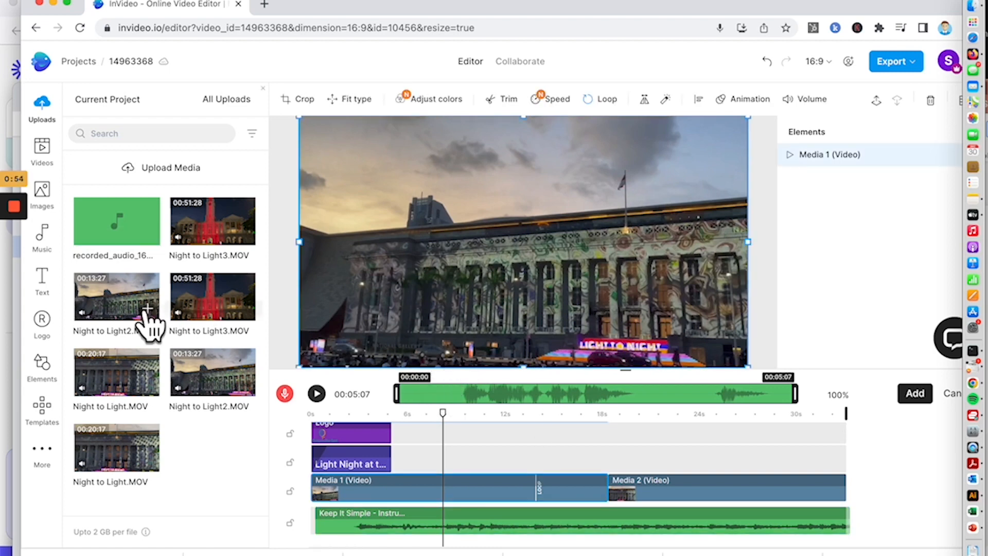
Export the video in 1080p quality, pause the exported video's preview and download the file
{"action": "mouse_move", "coordinate": [13, 242]}
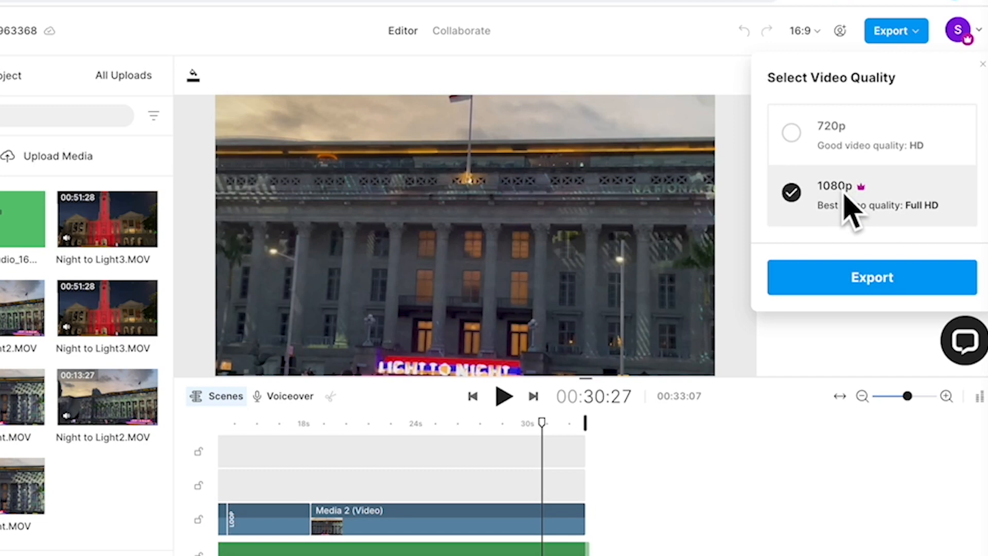
{"action": "left_click", "coordinate": [845, 284]}
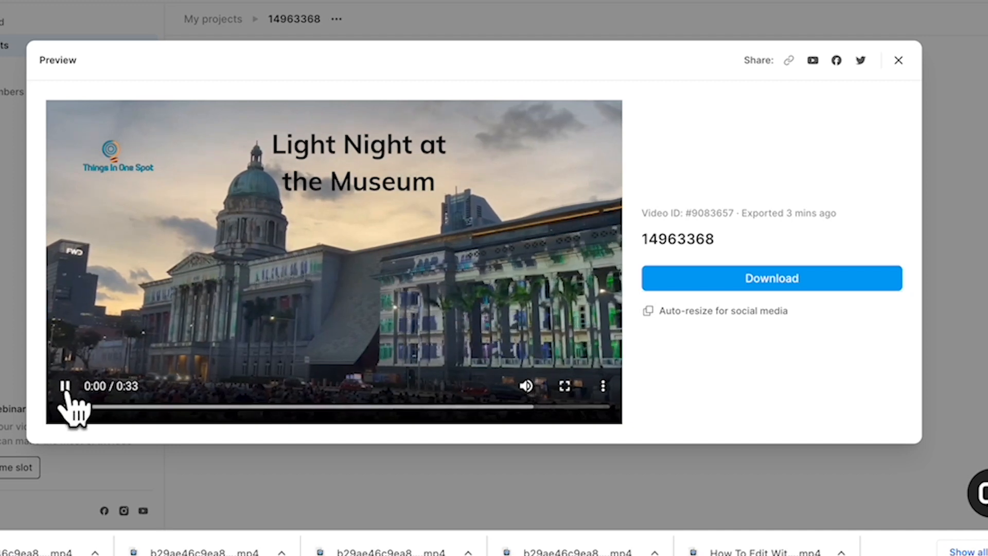
{"action": "left_click", "coordinate": [65, 387]}
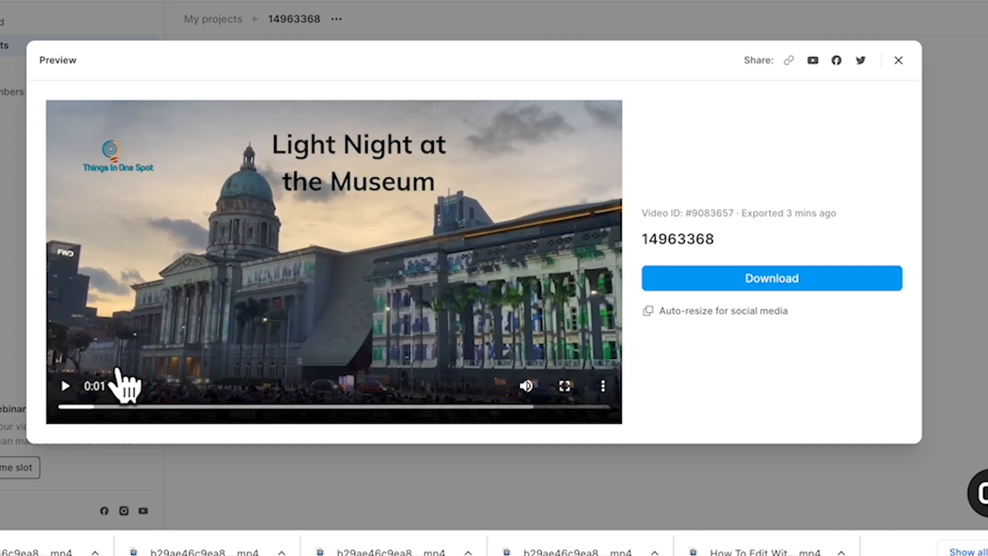
{"action": "left_click", "coordinate": [792, 289]}
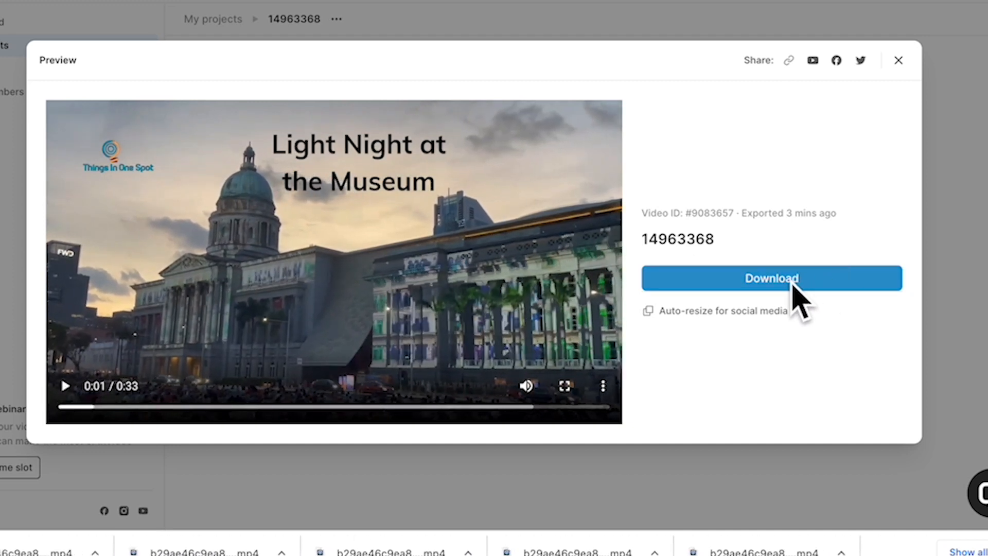